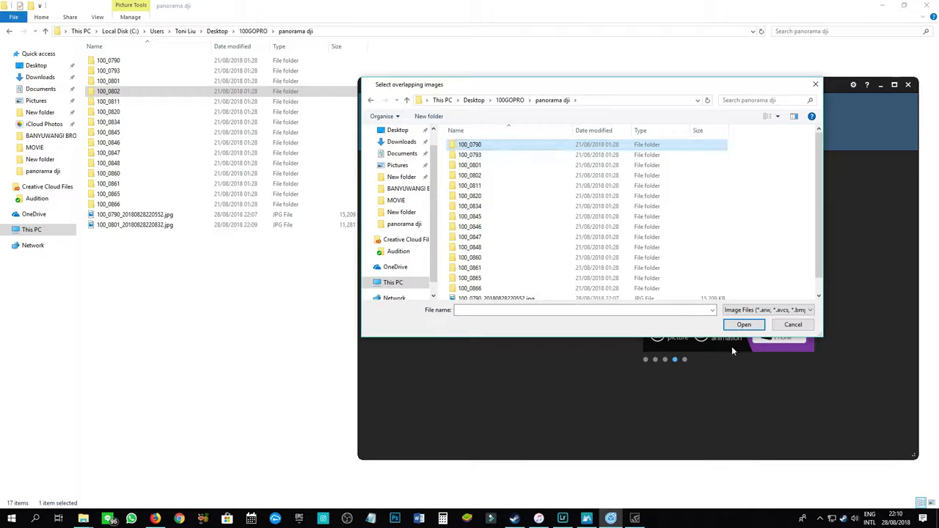
# Step: Import all the overlapping photos, DJI_0001.JPG to DJI_0021.JPG, from the 100_0790 folder
pyautogui.click(744, 324)
pyautogui.moveTo(748, 285); pyautogui.dragTo(449, 131)
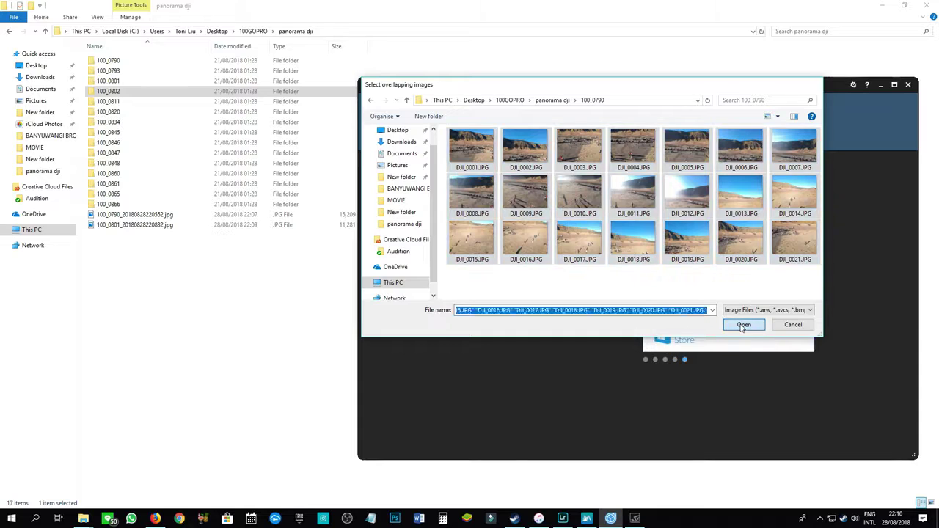
pyautogui.click(741, 326)
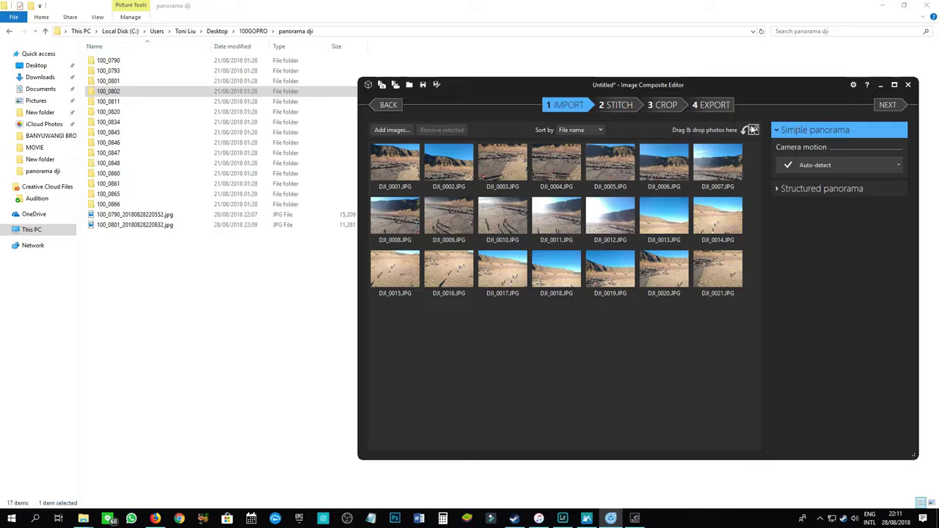
# Step: Examine how the Structured panorama mode orders the photos by initial corner, direction and rows
pyautogui.click(783, 191)
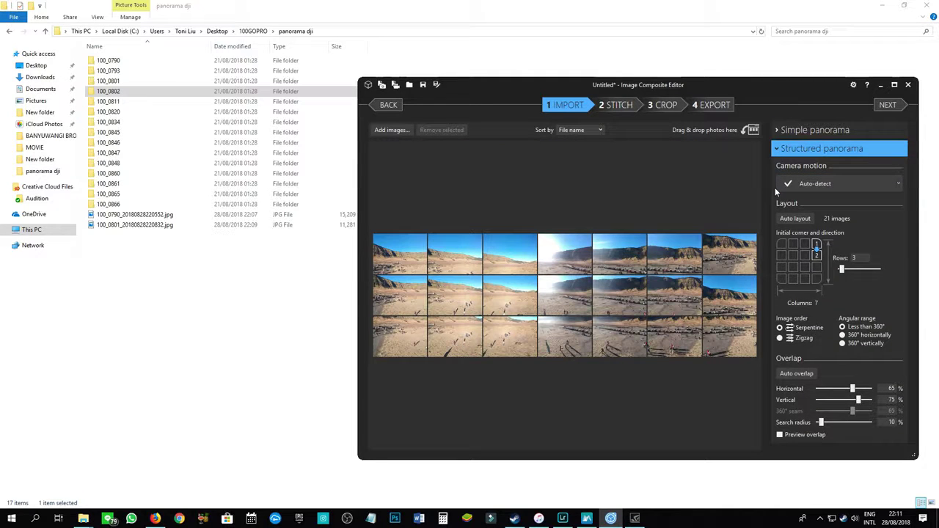
pyautogui.click(814, 250)
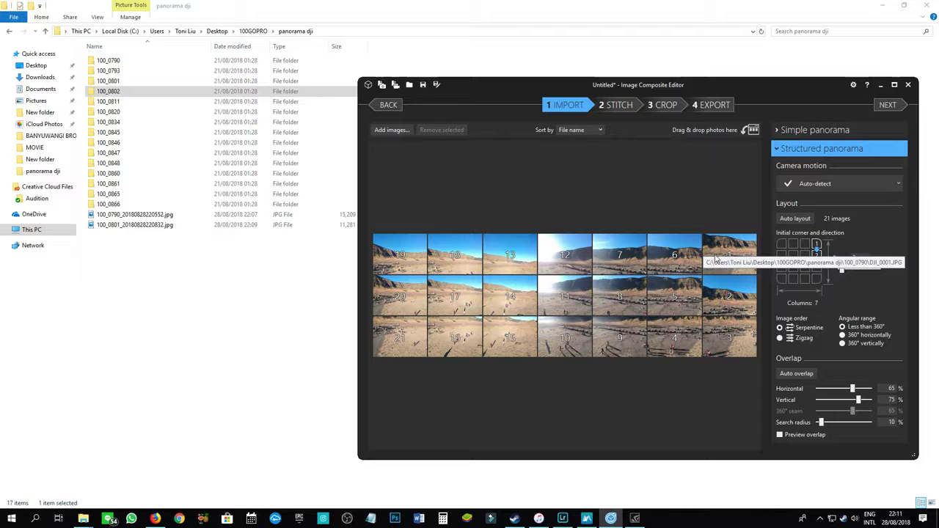
pyautogui.click(410, 261)
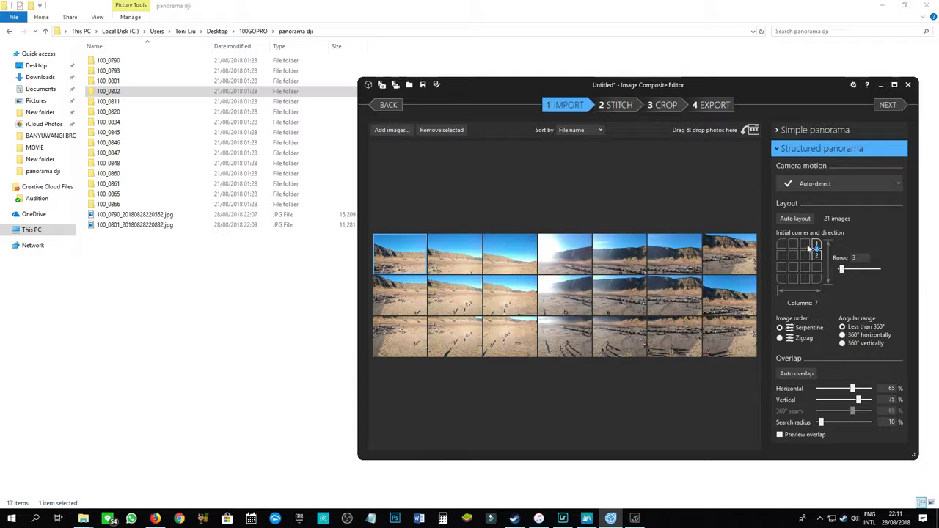
pyautogui.moveTo(843, 271)
pyautogui.mouseDown()
pyautogui.moveTo(859, 275)
pyautogui.moveTo(840, 278)
pyautogui.mouseUp()
# Step: Return to Simple panorama with auto-detected camera motion and stitch the photos
pyautogui.click(799, 132)
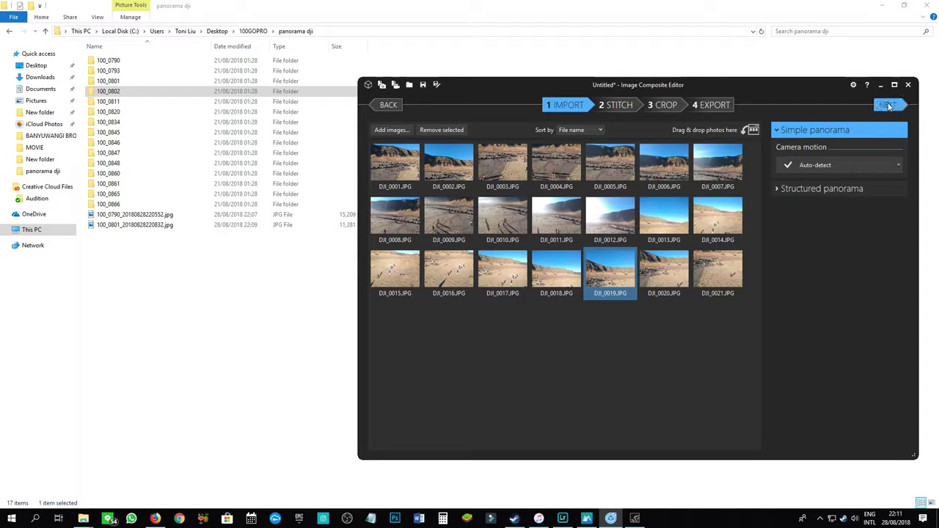
pyautogui.click(888, 105)
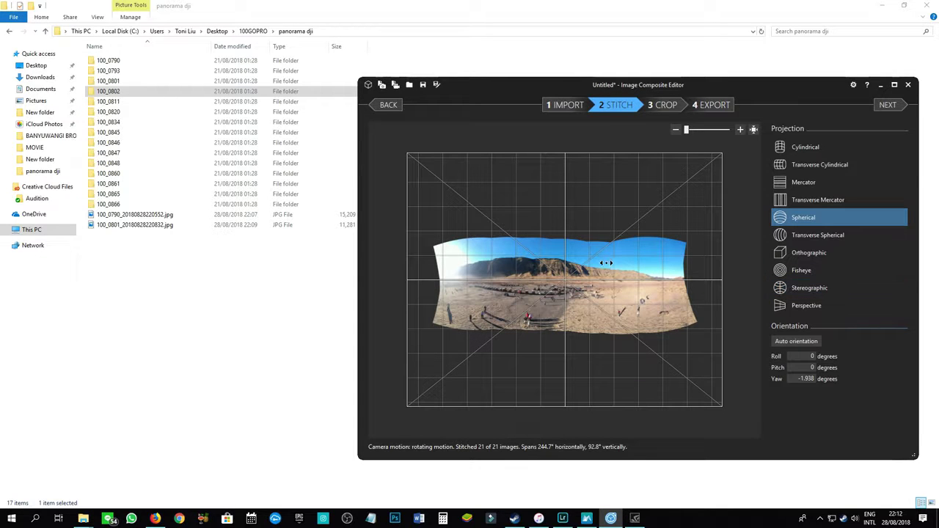
# Step: Try the Cylindrical, Transverse Cylindrical, Mercator, Spherical and Transverse Spherical projections on the stitched panorama
pyautogui.click(804, 145)
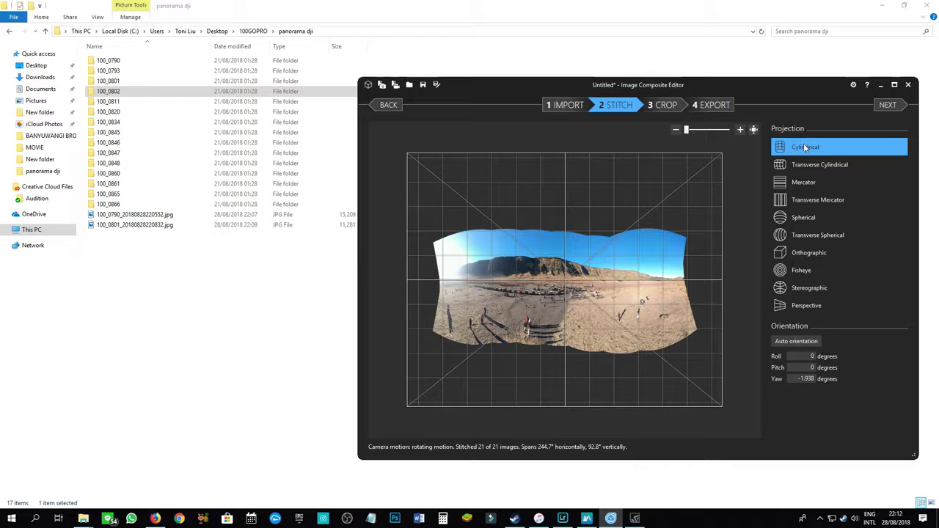
pyautogui.click(805, 166)
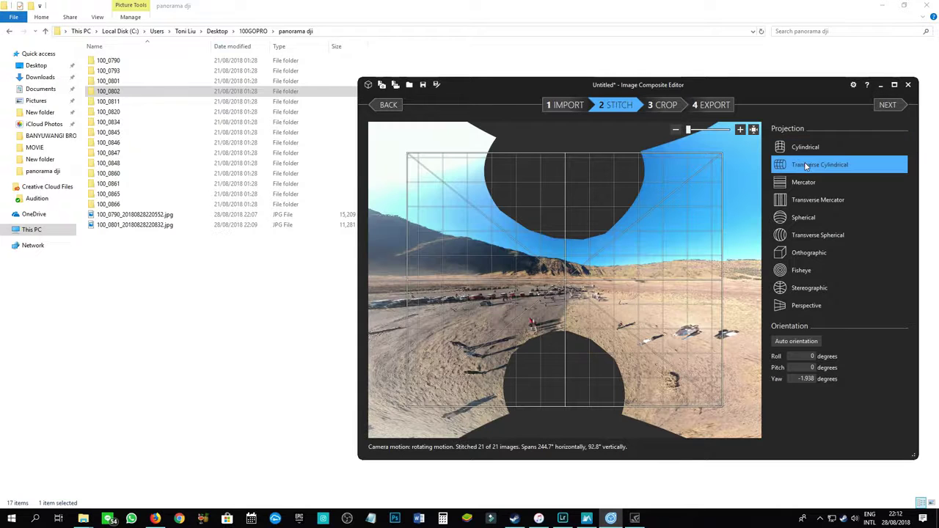
pyautogui.click(804, 182)
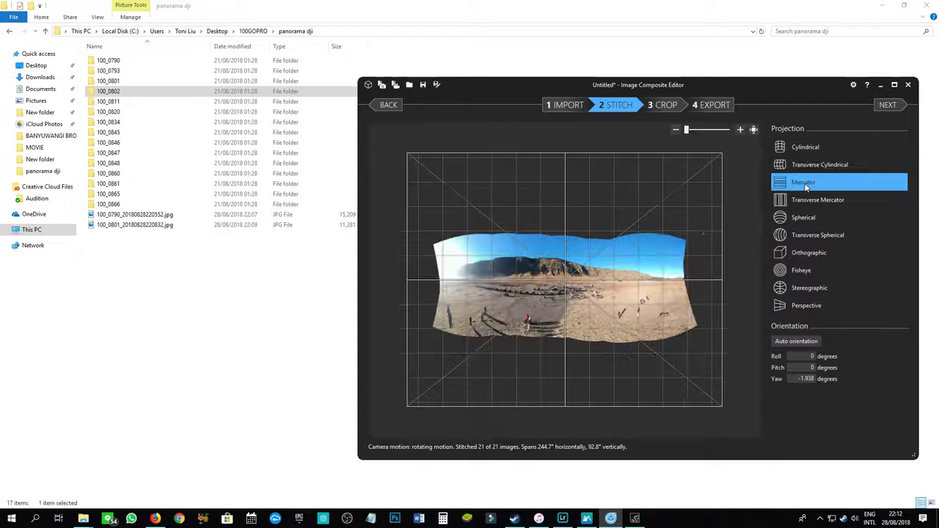
pyautogui.click(810, 214)
pyautogui.click(811, 236)
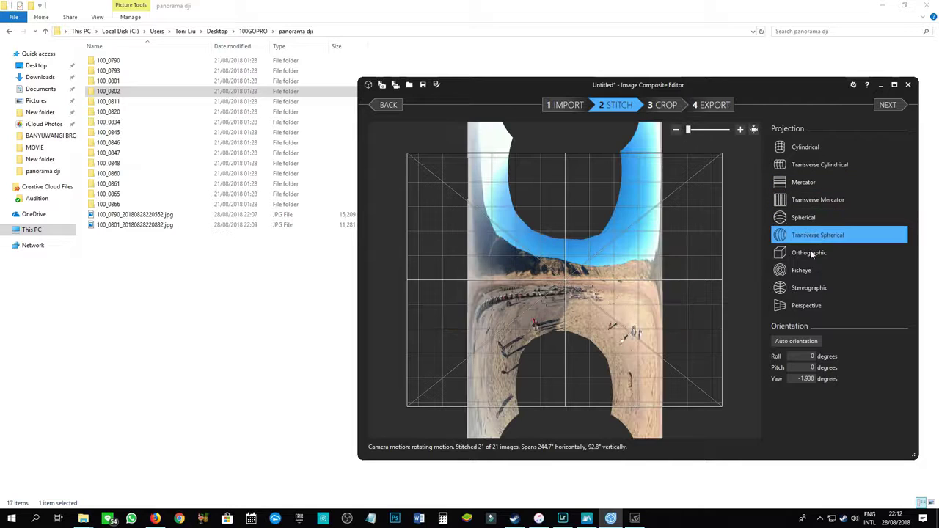
# Step: Apply the Spherical projection and rotate the panorama to a yaw of about 4.8 degrees
pyautogui.click(803, 217)
pyautogui.moveTo(639, 266)
pyautogui.mouseDown()
pyautogui.moveTo(660, 268)
pyautogui.moveTo(650, 276)
pyautogui.mouseUp()
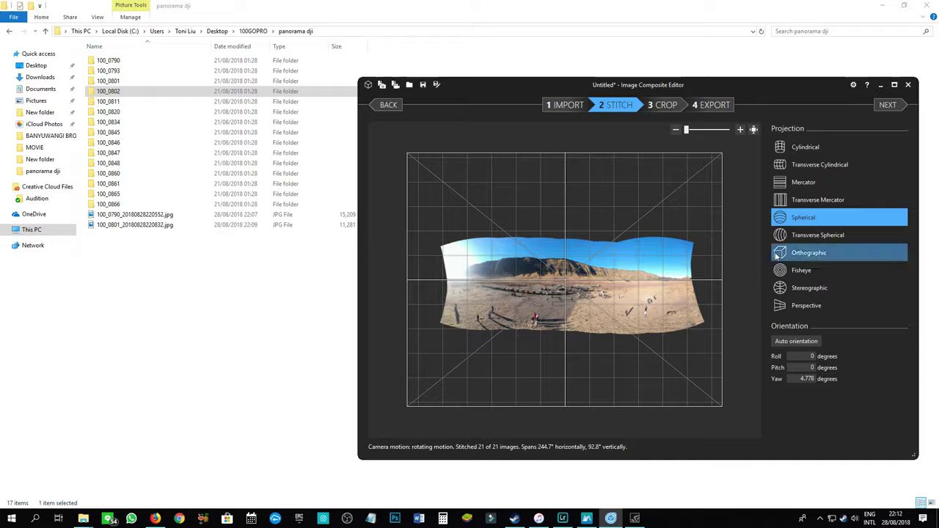
pyautogui.click(740, 129)
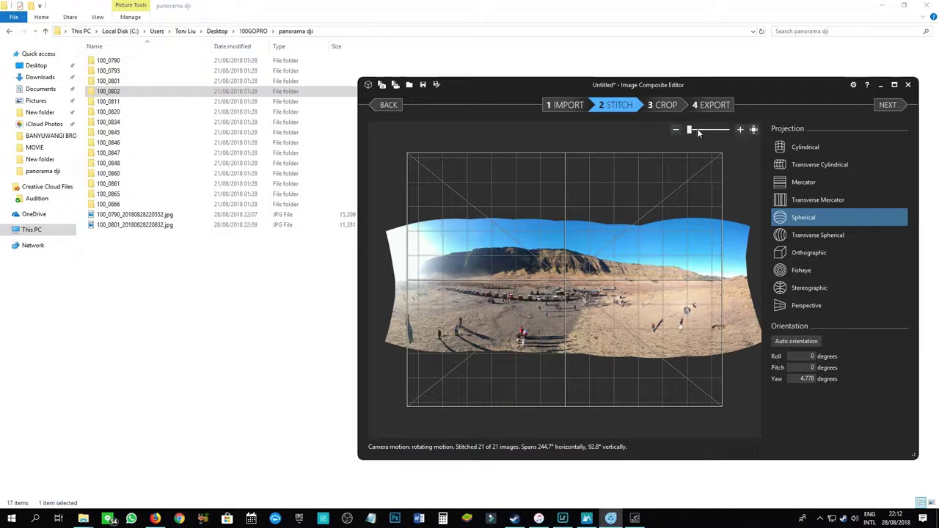
pyautogui.click(675, 129)
# Step: Try the Fisheye, Orthographic, Transverse Spherical, Stereographic and Perspective projections on the panorama
pyautogui.click(799, 270)
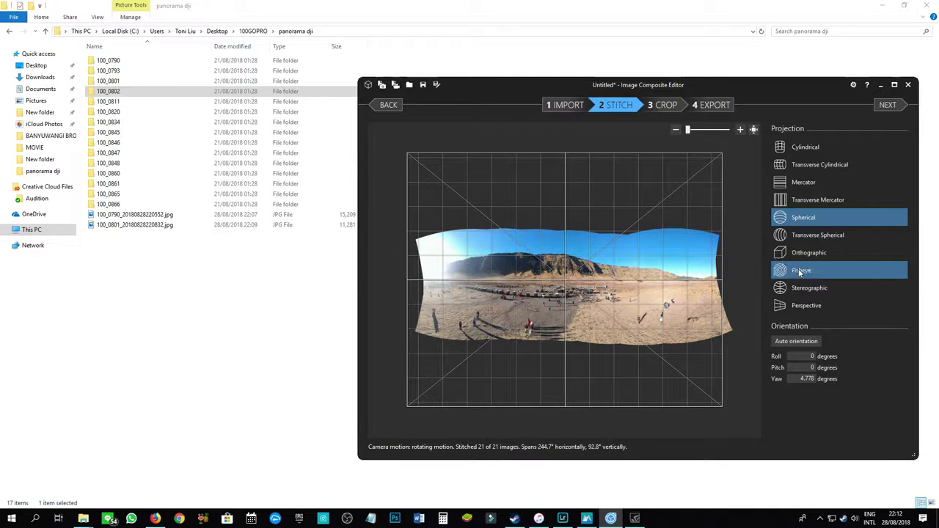
pyautogui.click(804, 254)
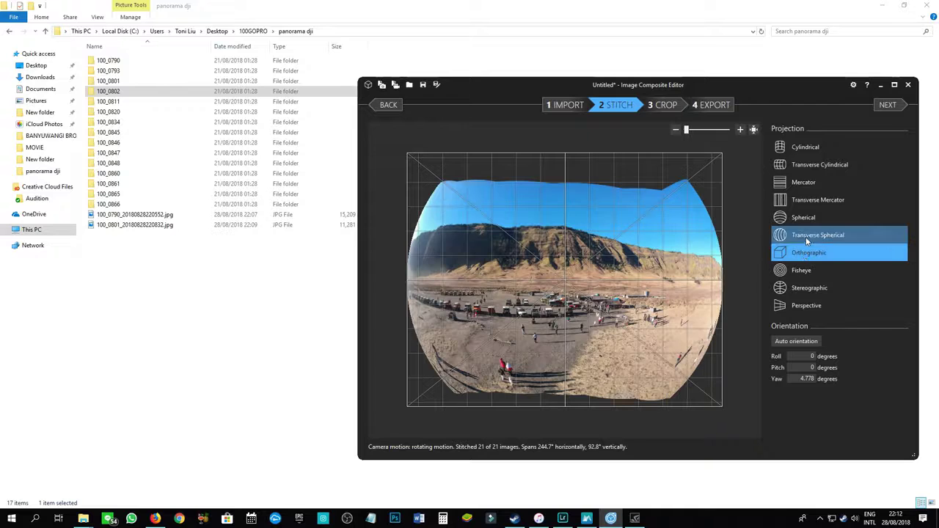
pyautogui.click(806, 241)
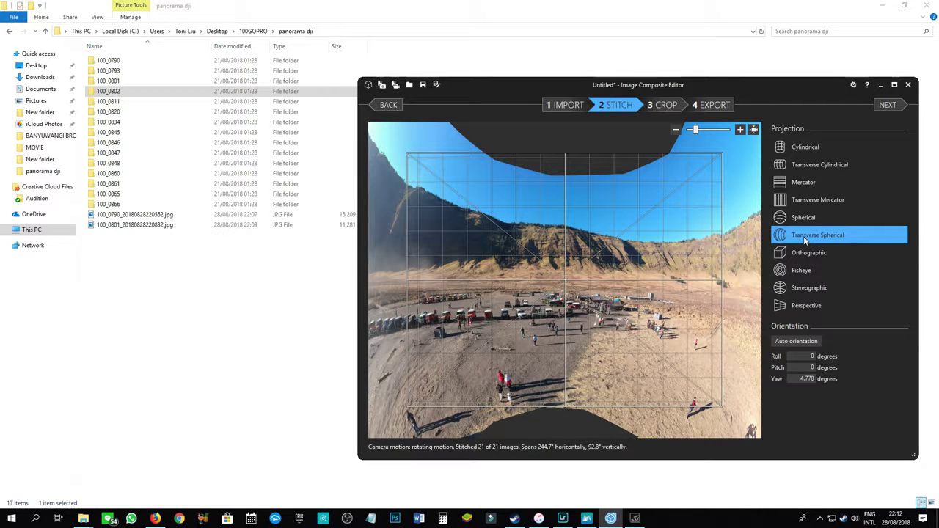
pyautogui.click(806, 288)
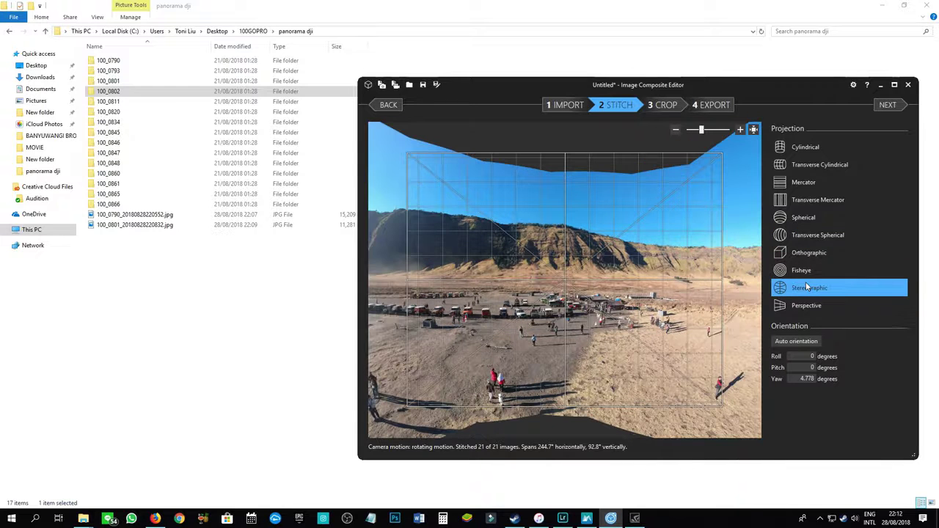
pyautogui.click(796, 306)
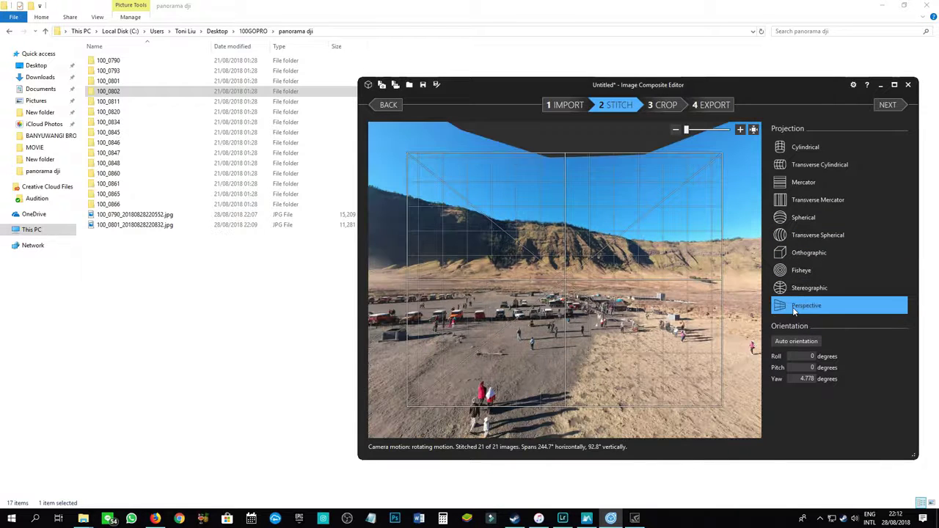
# Step: Choose the Mercator projection for the panorama and proceed to the crop stage
pyautogui.click(797, 185)
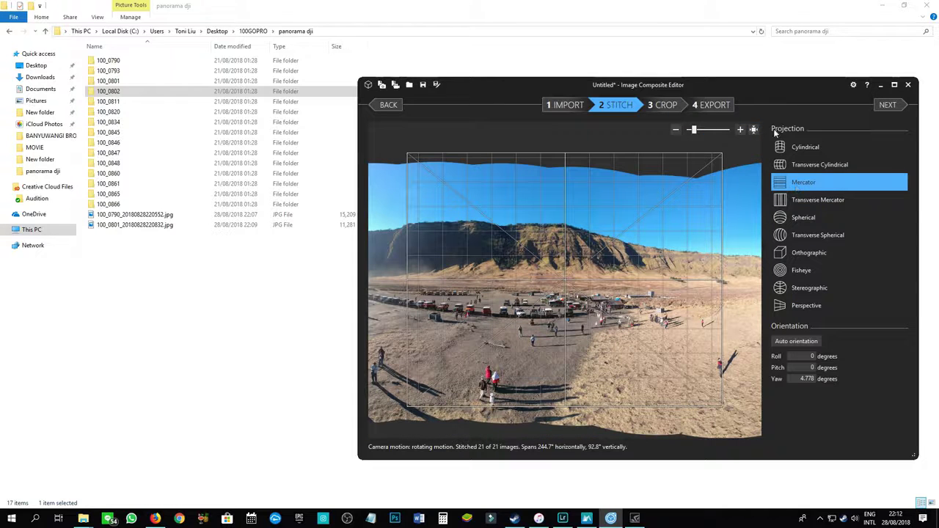
pyautogui.click(886, 105)
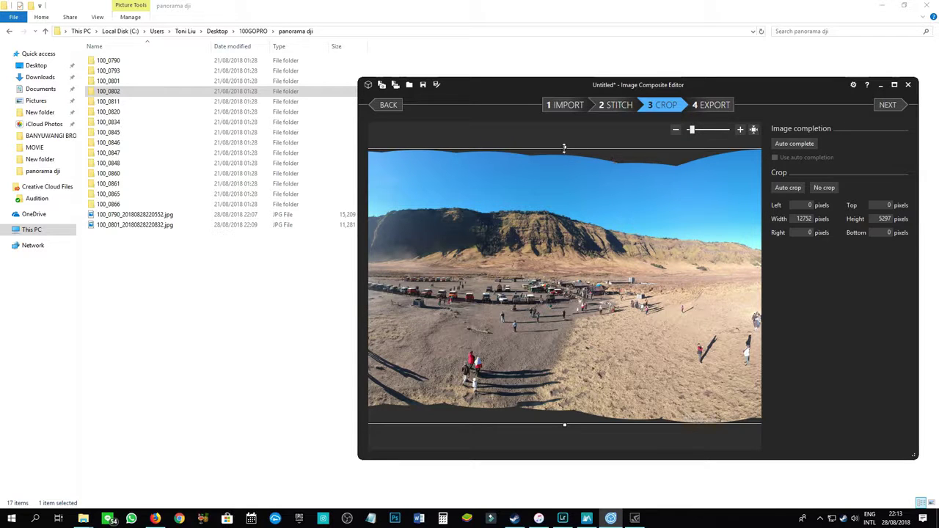
# Step: Try a manual crop that trims about 387 pixels off the panorama's top and 435 pixels off its bottom
pyautogui.moveTo(564, 148); pyautogui.dragTo(564, 167)
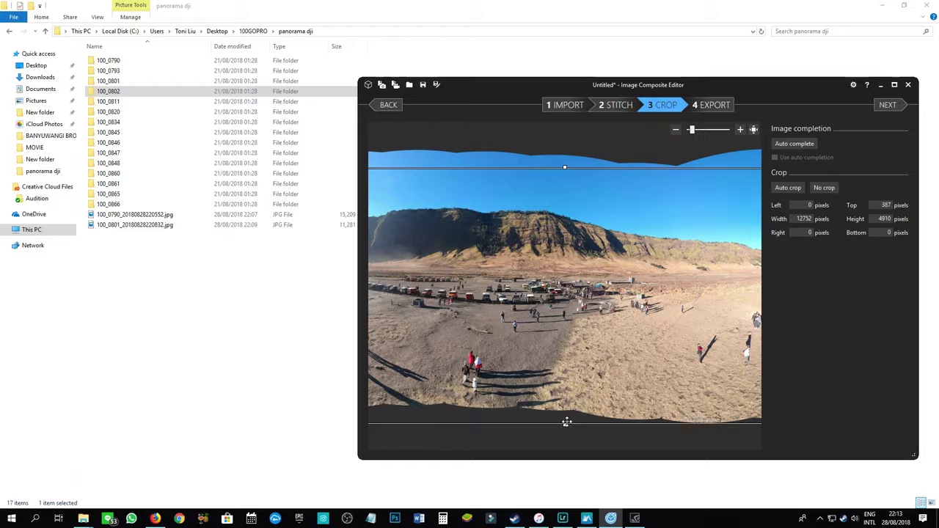
pyautogui.moveTo(566, 421); pyautogui.dragTo(563, 402)
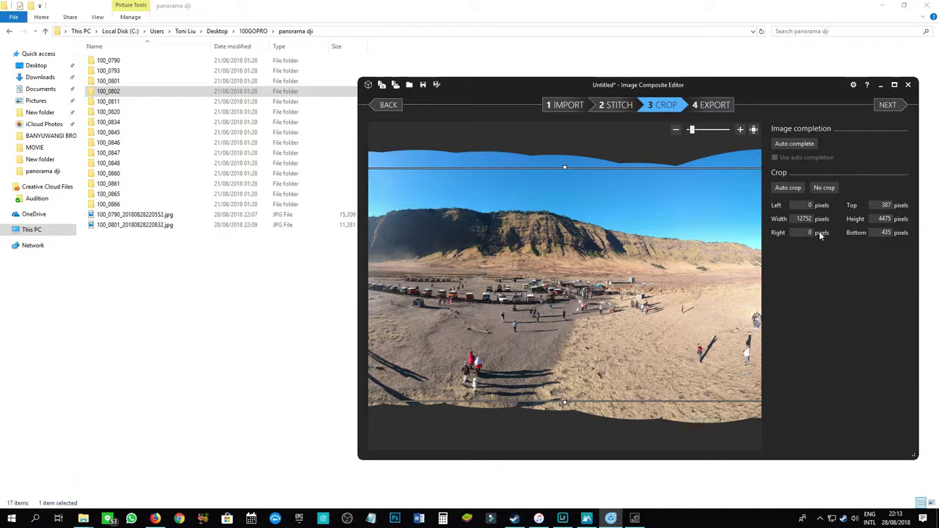
# Step: Crop the panorama automatically to remove its uneven borders and proceed to the export stage
pyautogui.click(786, 190)
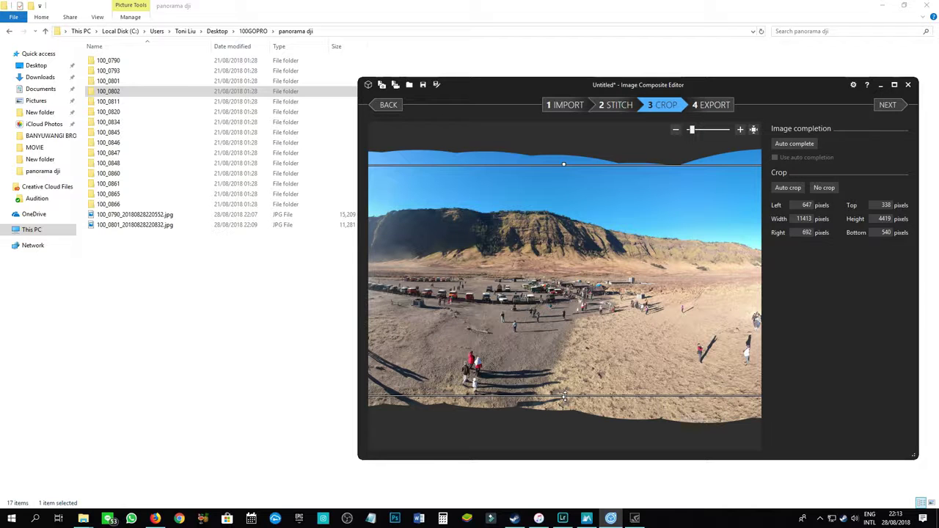
pyautogui.click(887, 105)
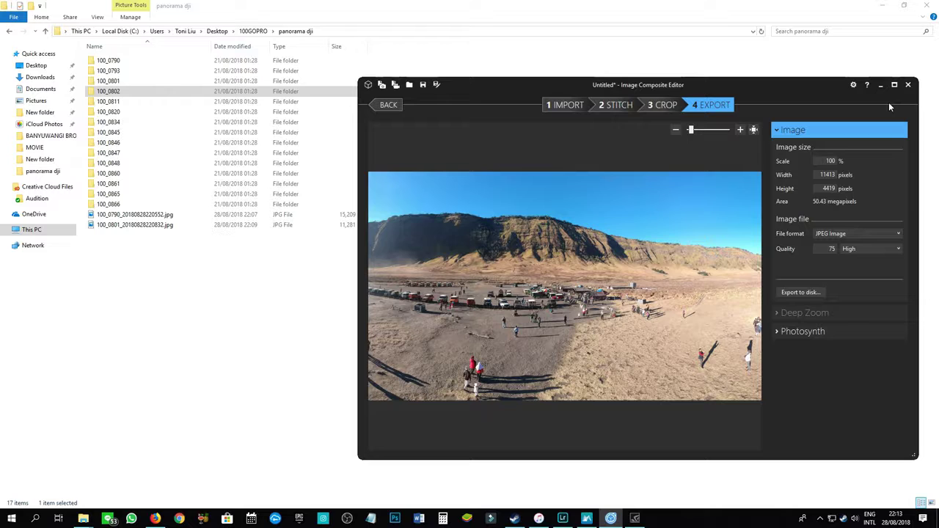
# Step: Review the available image file formats and the Photosynth publishing options for the export
pyautogui.click(835, 234)
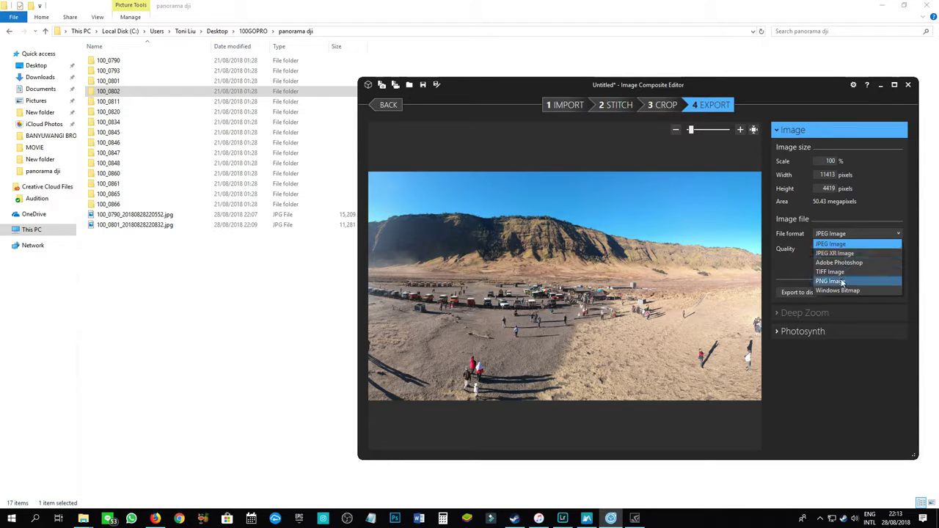
pyautogui.click(886, 196)
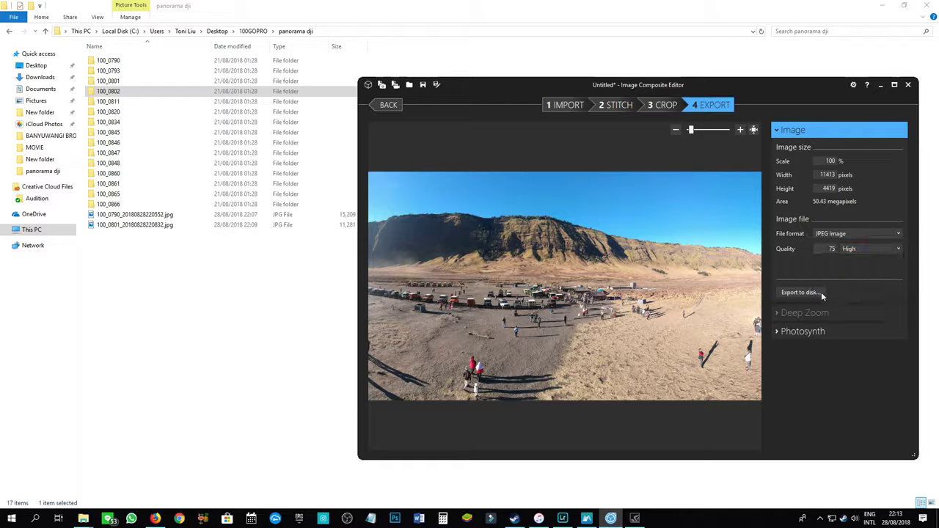
pyautogui.click(777, 332)
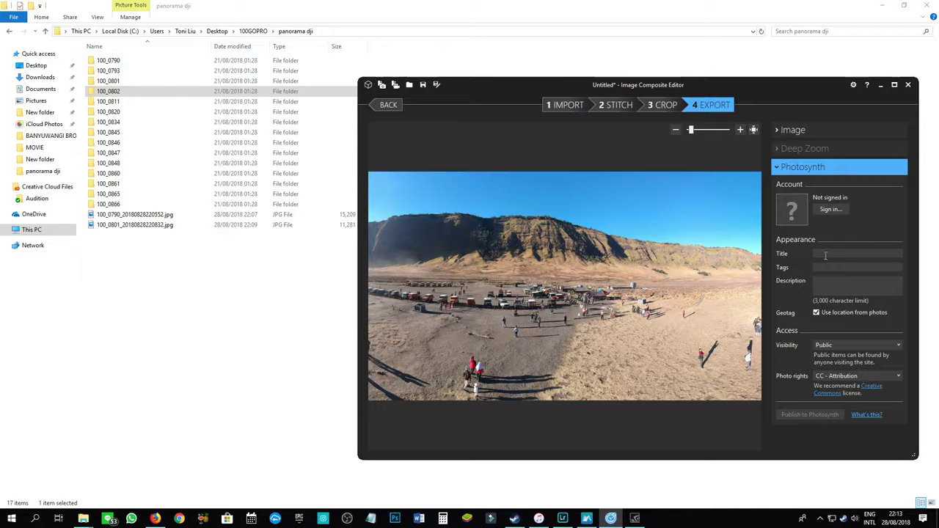
pyautogui.click(817, 312)
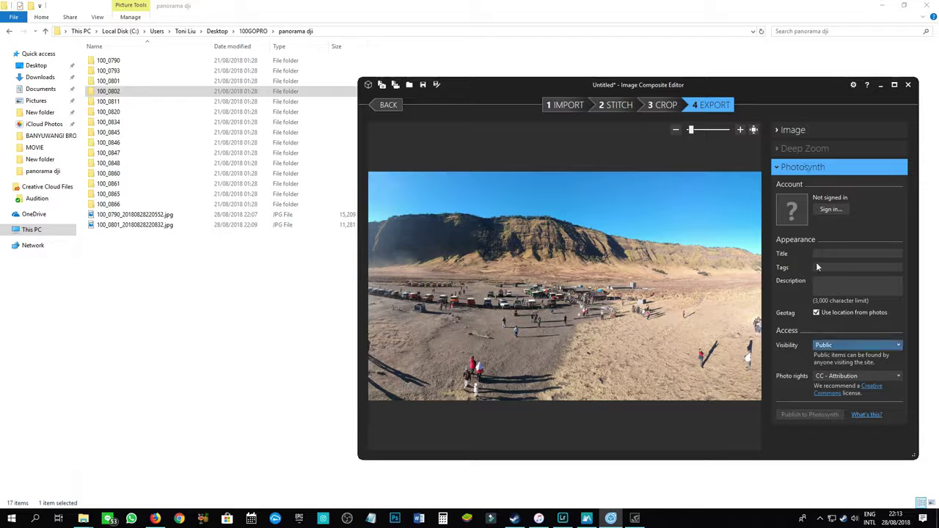
# Step: Export the panorama to disk as a JPEG named DJI_0001_stitch.jpg in the panorama dji folder
pyautogui.click(792, 132)
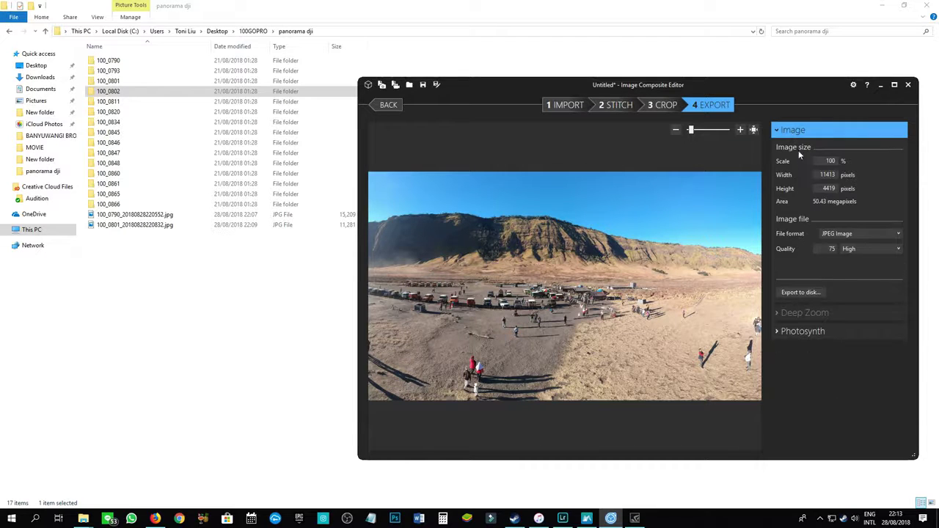
pyautogui.click(799, 293)
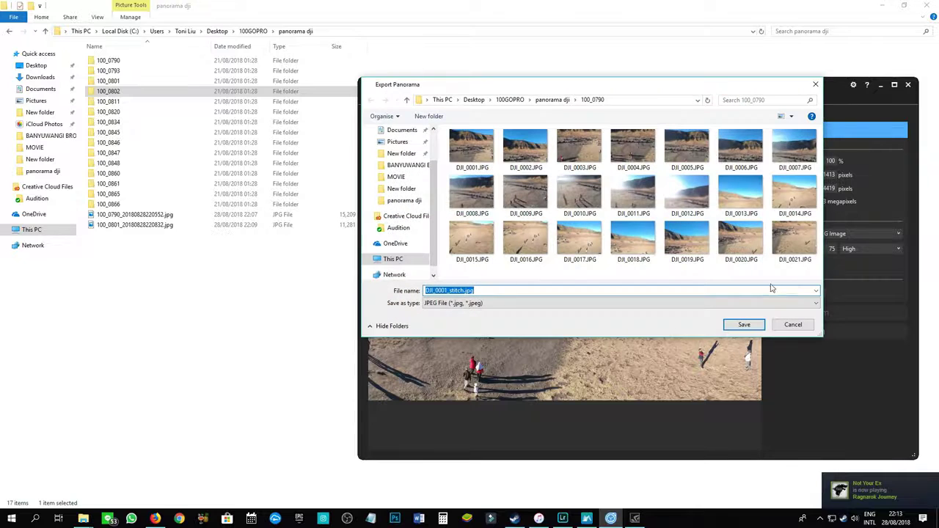
pyautogui.click(552, 100)
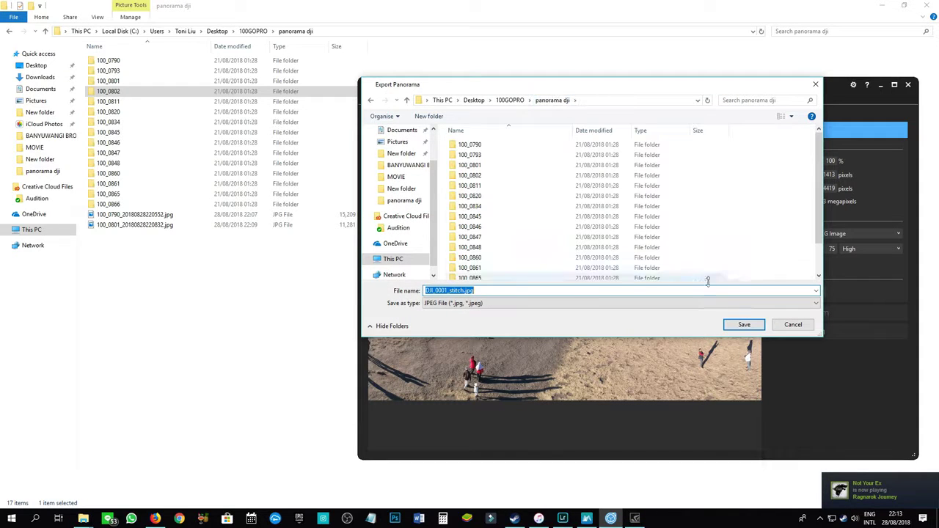
pyautogui.click(744, 324)
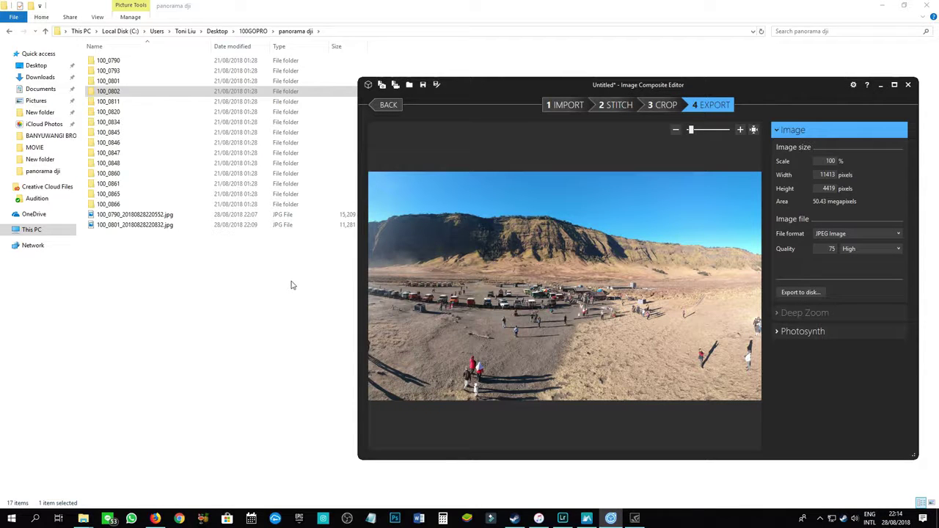
# Step: Refresh the panorama dji folder in File Explorer and view DJI_0001_stitch.jpg in a maximized Photos window
pyautogui.click(290, 284)
pyautogui.rightClick(224, 261)
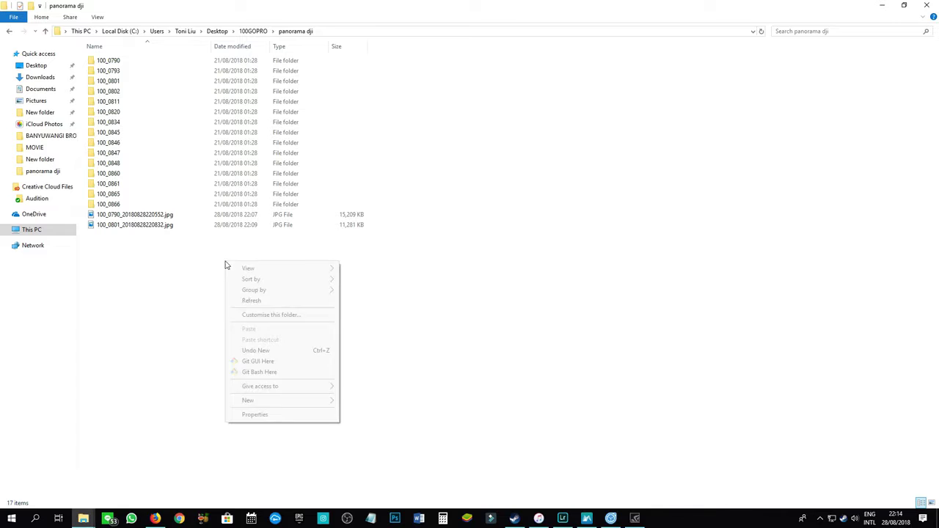
pyautogui.click(249, 301)
pyautogui.doubleClick(131, 236)
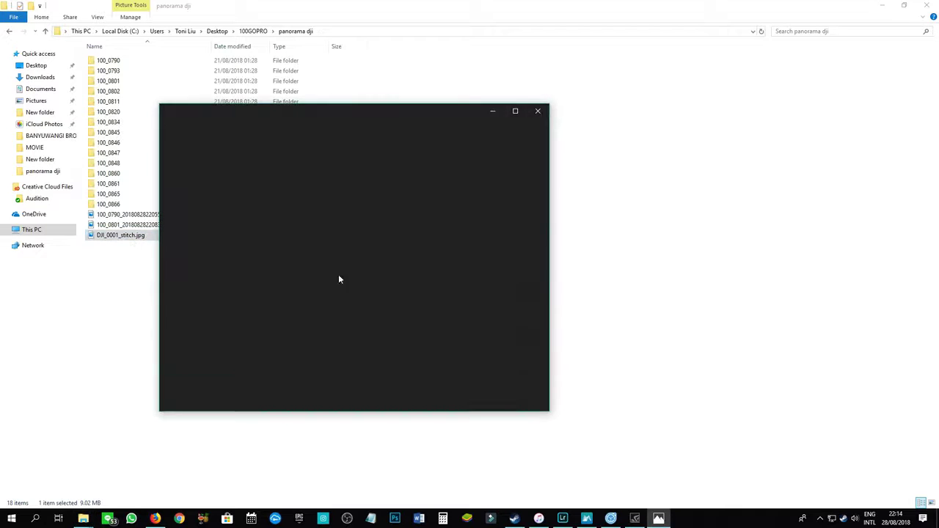
pyautogui.click(522, 112)
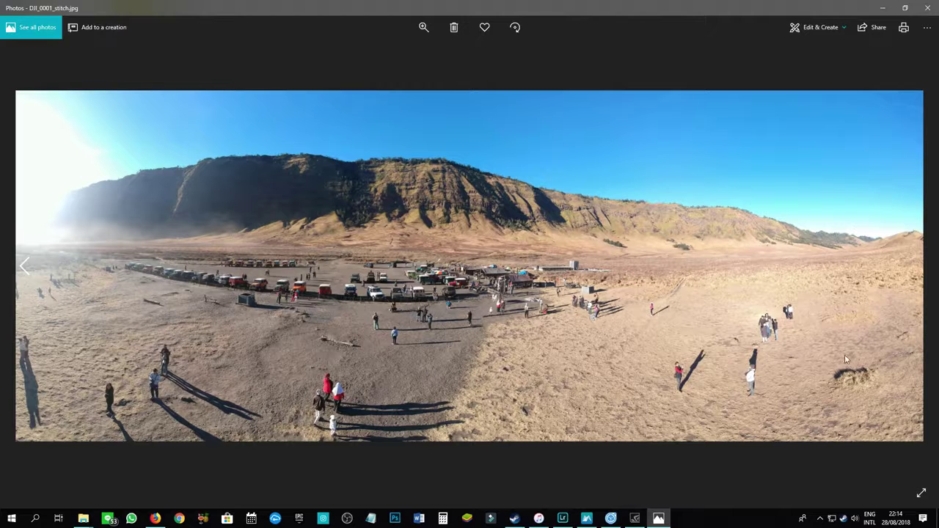
# Step: Close the DJI_0001_stitch.jpg view and check the source photos in the 100_0848 folder
pyautogui.click(909, 19)
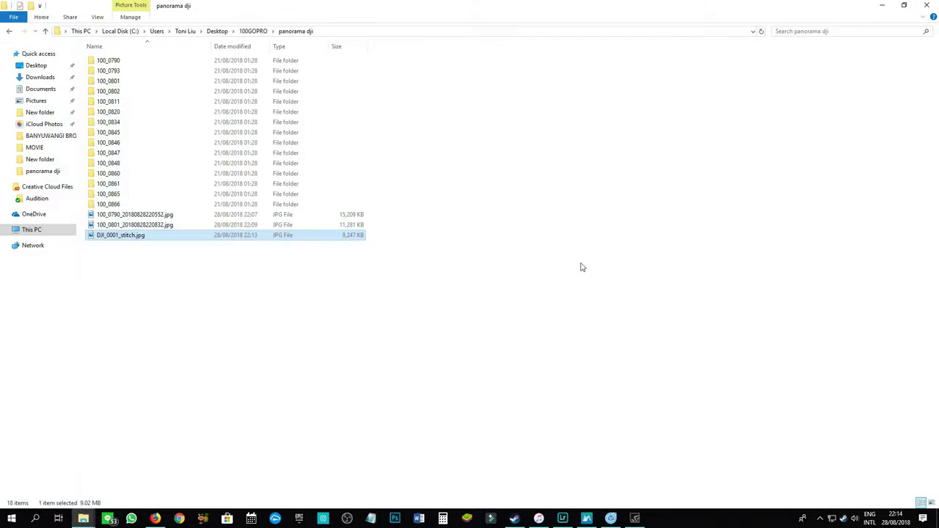
pyautogui.click(586, 518)
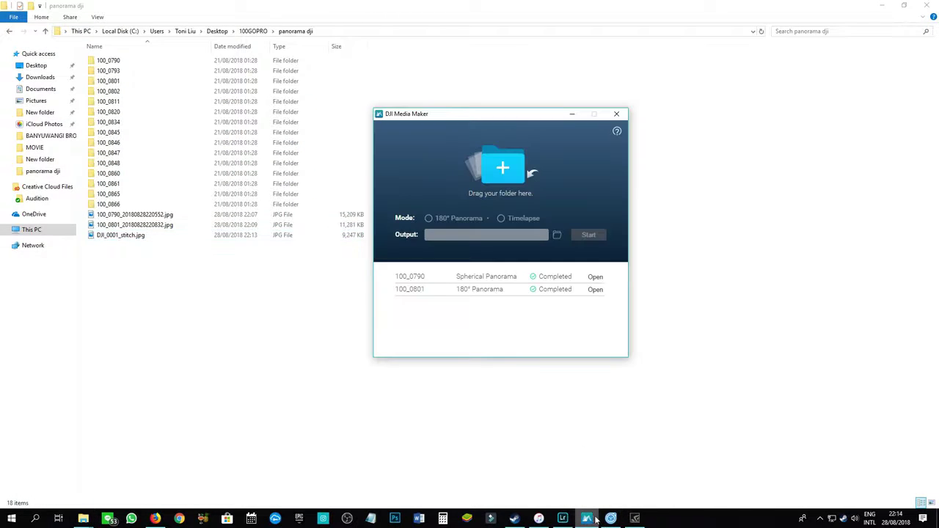
pyautogui.click(611, 518)
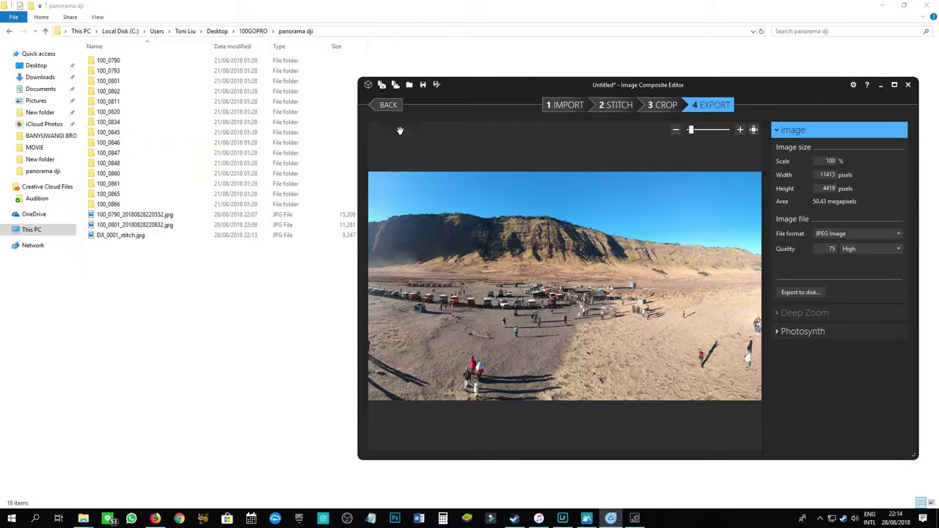
pyautogui.doubleClick(130, 164)
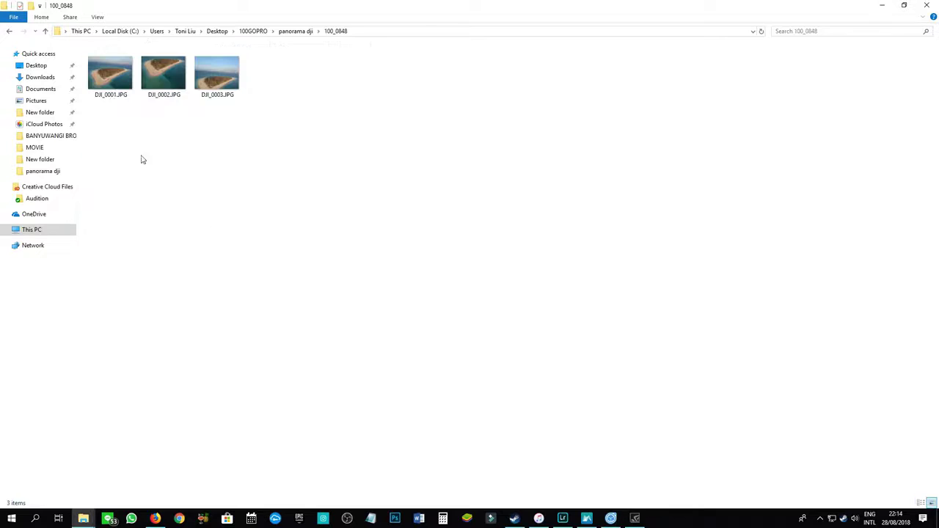
pyautogui.click(302, 32)
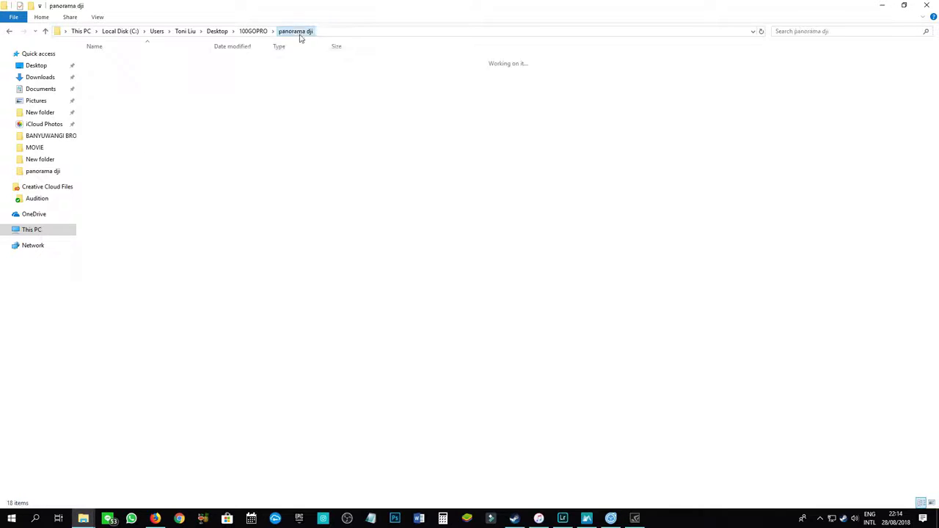
# Step: Switch to DJI Media Maker, load the 100_0848 folder and stitch it in 180° Panorama mode
pyautogui.click(586, 518)
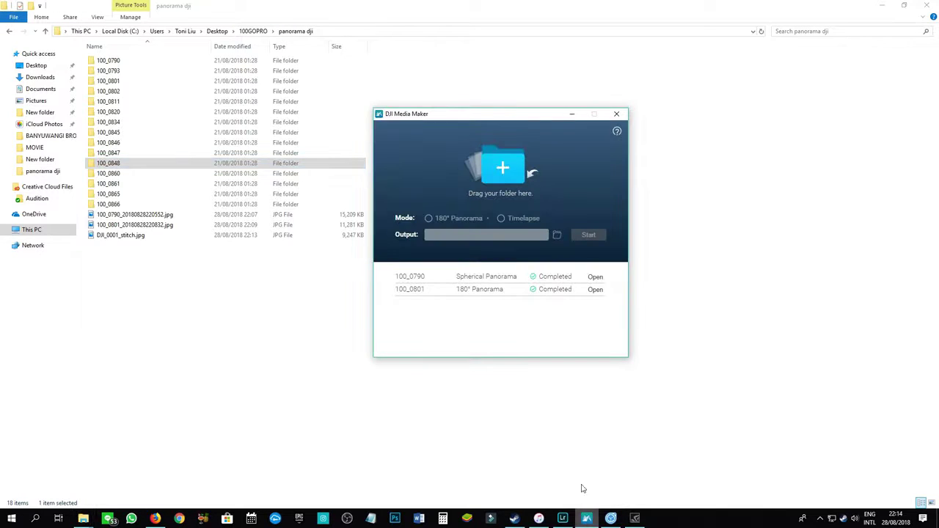
pyautogui.moveTo(156, 163); pyautogui.dragTo(488, 196)
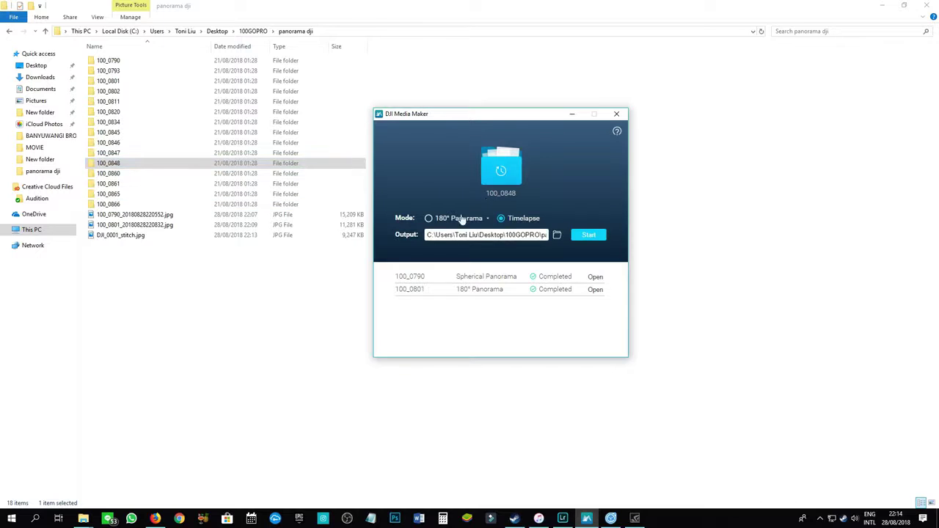
pyautogui.click(429, 219)
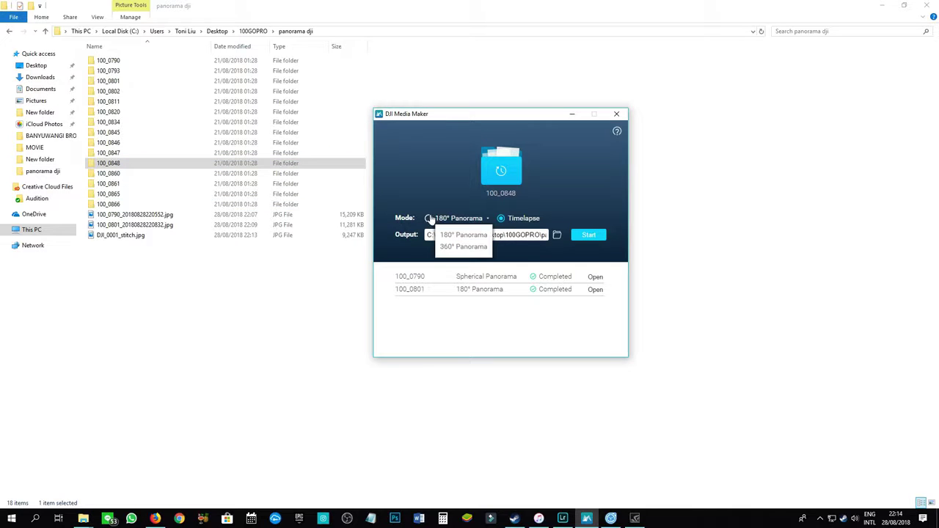
pyautogui.click(463, 236)
pyautogui.click(577, 237)
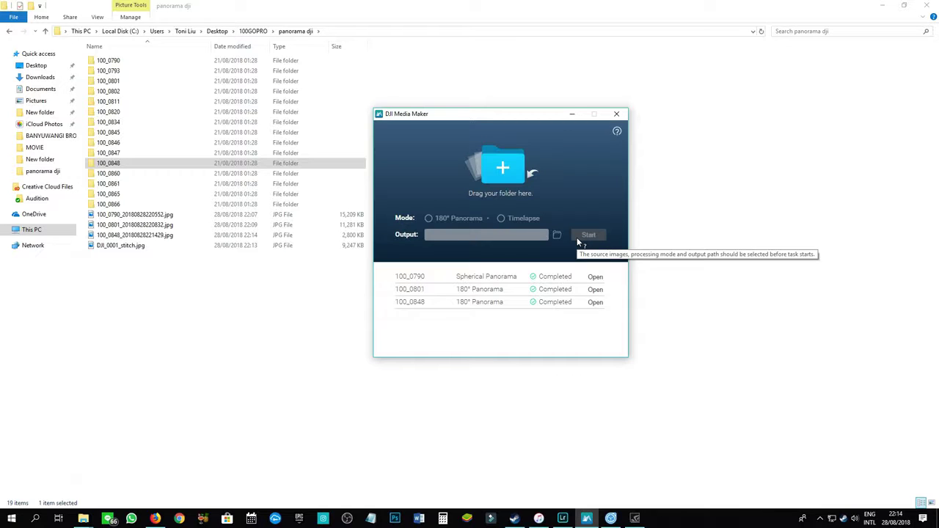
# Step: Refresh the panorama dji folder, examine 100_0848_20180828221429.jpg in Photos, and close the viewer
pyautogui.click(243, 293)
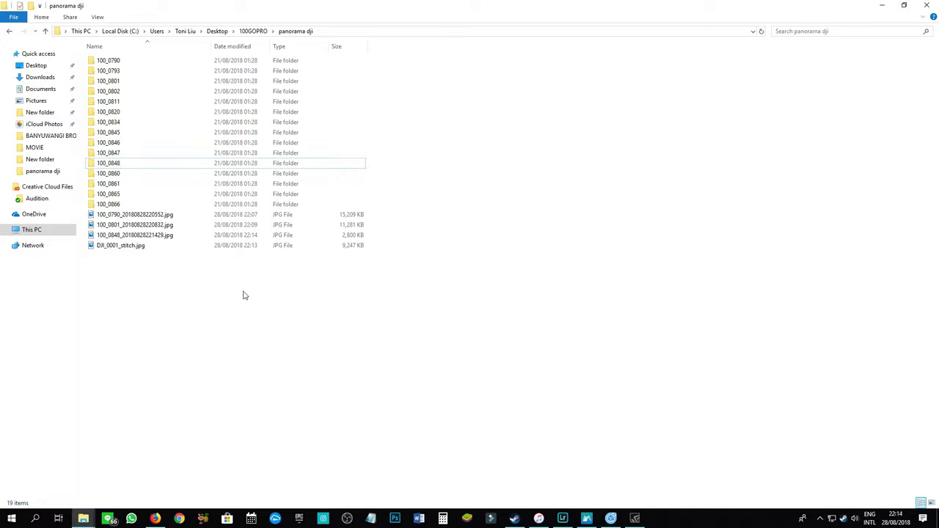
pyautogui.rightClick(242, 291)
pyautogui.click(296, 331)
pyautogui.doubleClick(209, 235)
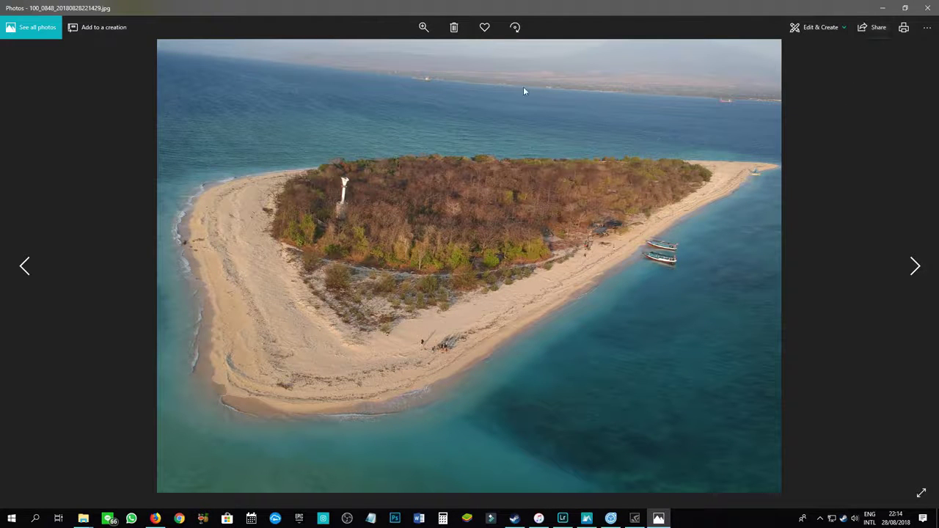
pyautogui.click(421, 27)
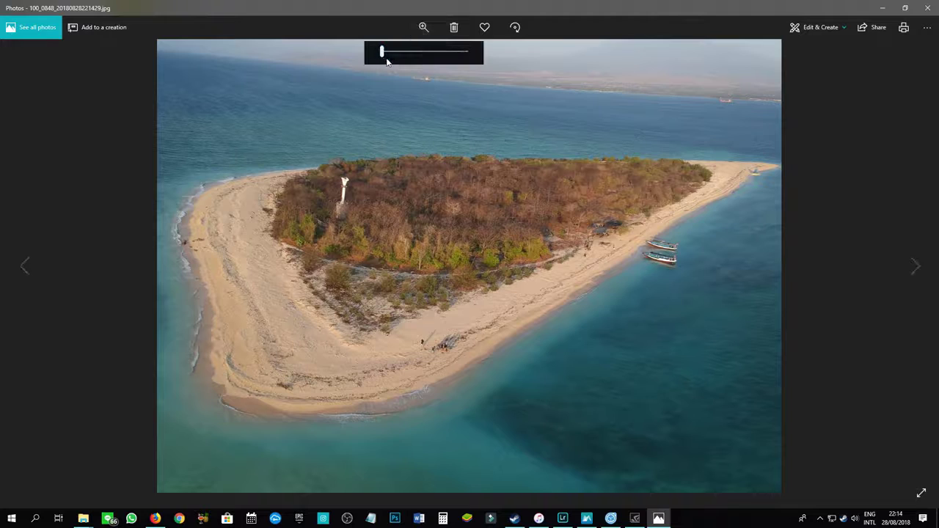
pyautogui.moveTo(383, 57)
pyautogui.mouseDown()
pyautogui.moveTo(389, 53)
pyautogui.moveTo(380, 57)
pyautogui.mouseUp()
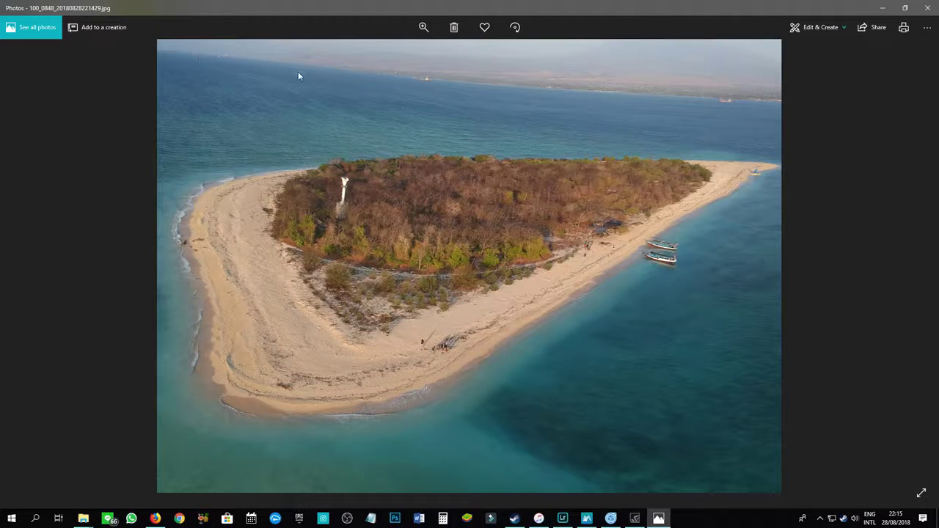
pyautogui.click(904, 7)
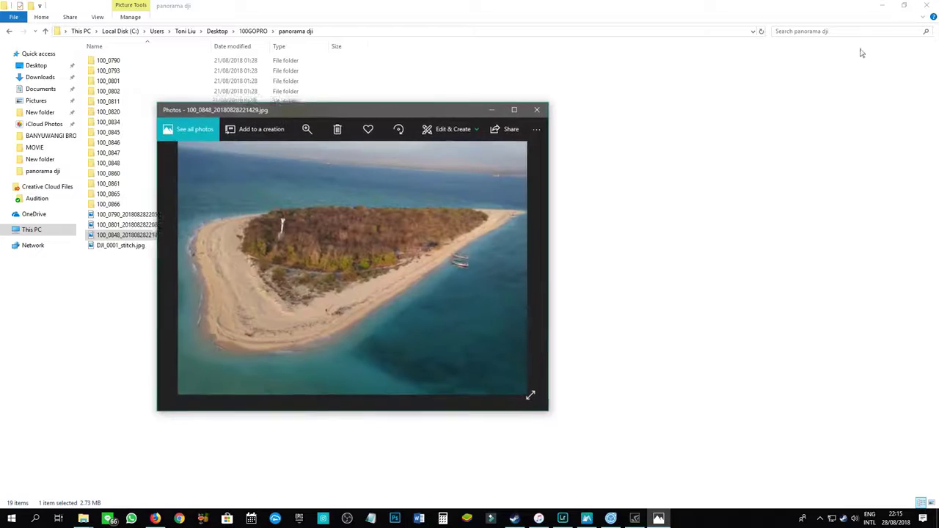
pyautogui.click(535, 116)
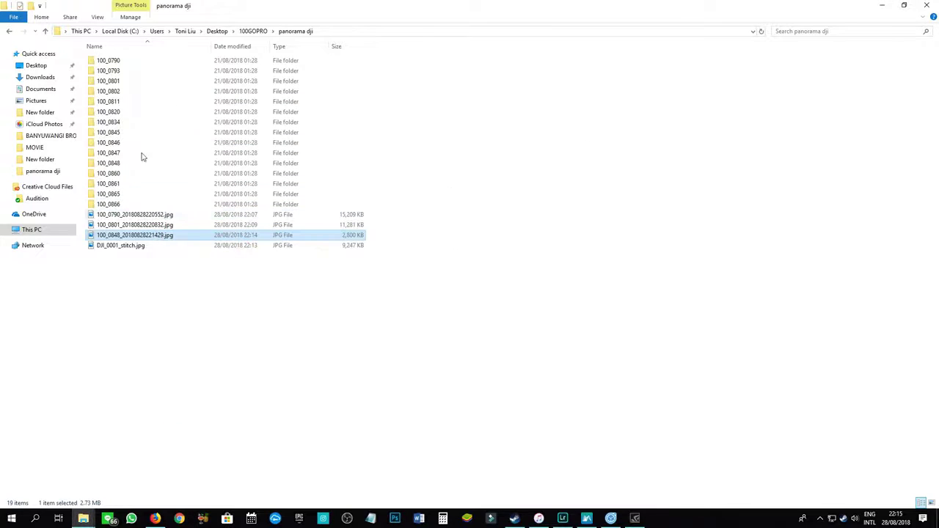
# Step: Look through the source photos in the 100_0834, 100_0845 and 100_0846 folders
pyautogui.doubleClick(122, 124)
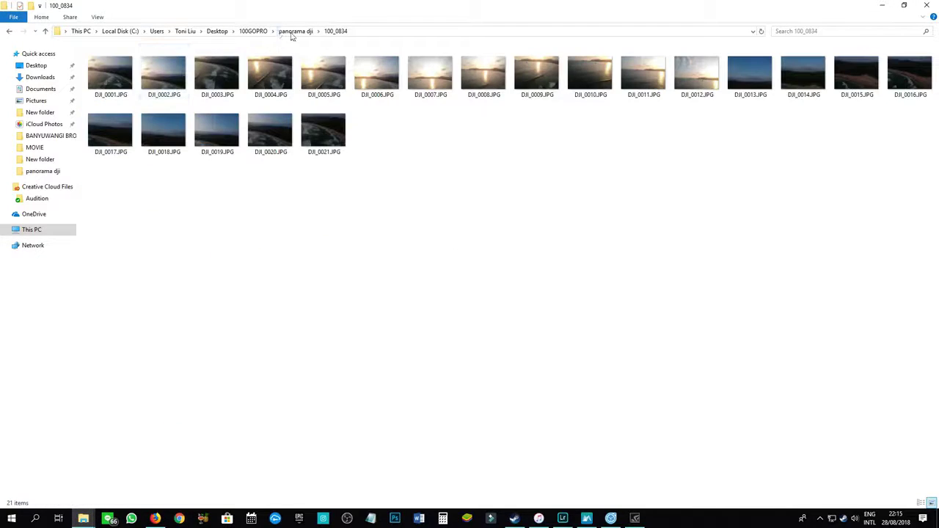
pyautogui.click(295, 31)
pyautogui.doubleClick(117, 133)
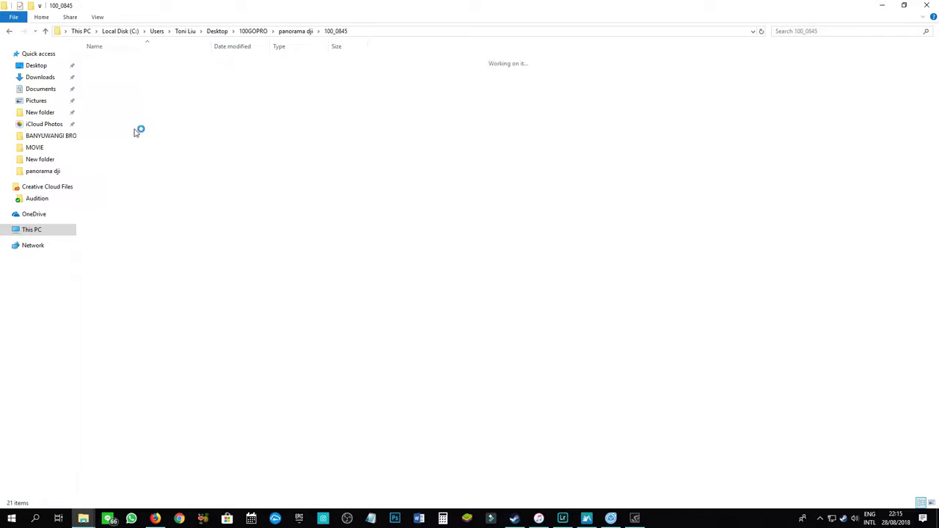
pyautogui.click(289, 32)
pyautogui.doubleClick(126, 143)
pyautogui.click(296, 31)
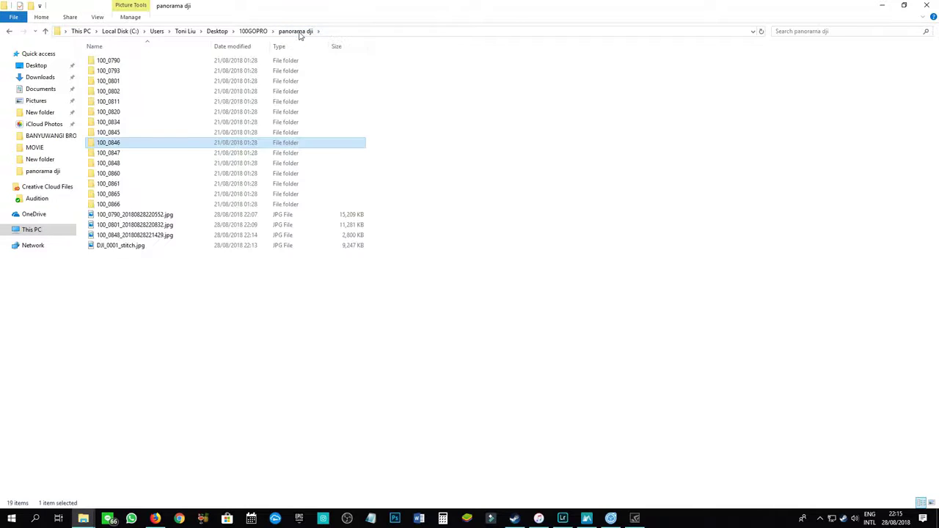
# Step: Switch to Image Composite Editor and leave the current panorama project, discarding it without saving
pyautogui.click(587, 519)
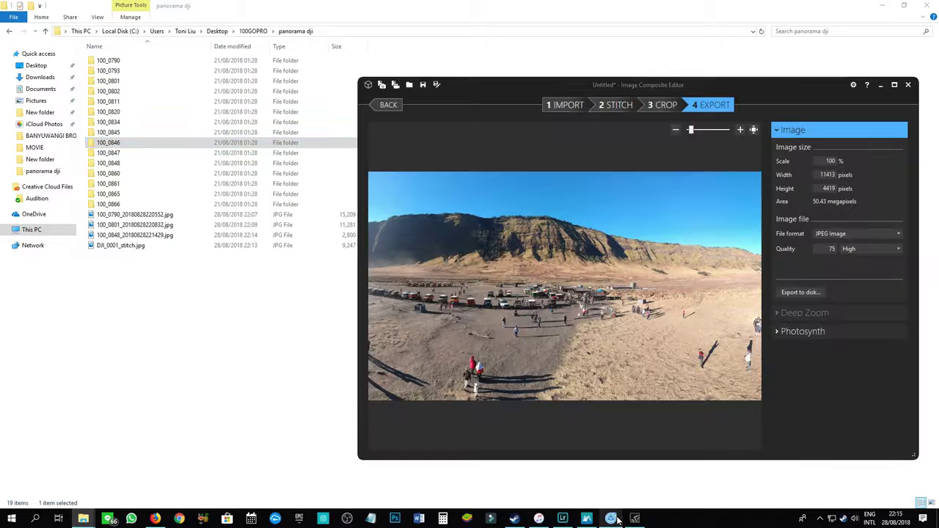
pyautogui.click(560, 107)
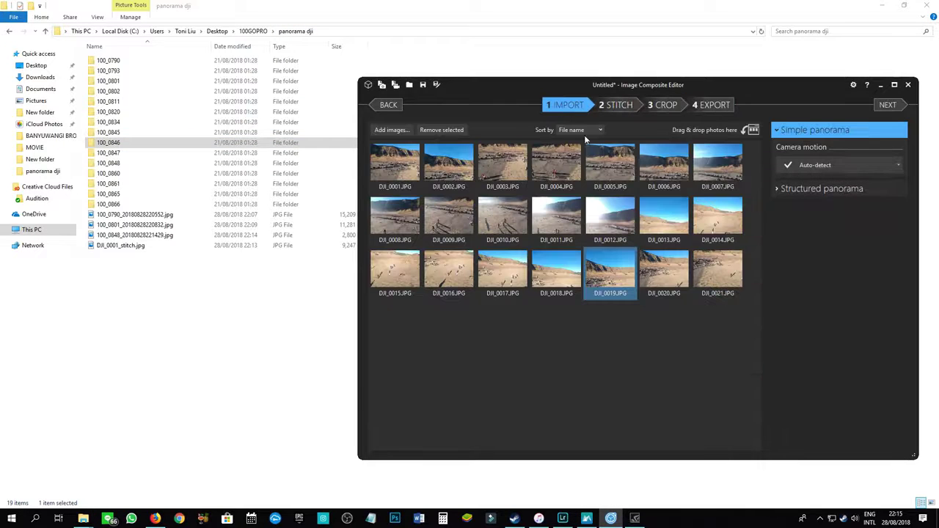
pyautogui.click(387, 104)
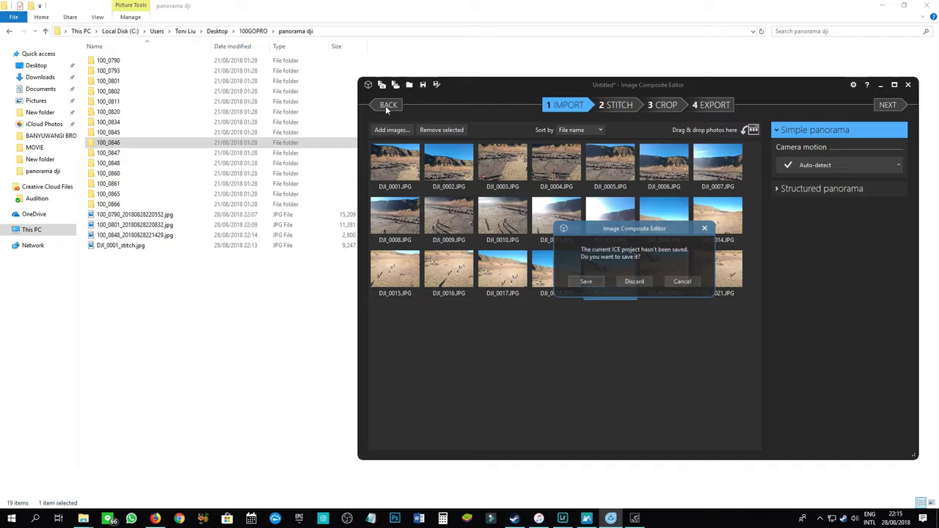
pyautogui.click(633, 281)
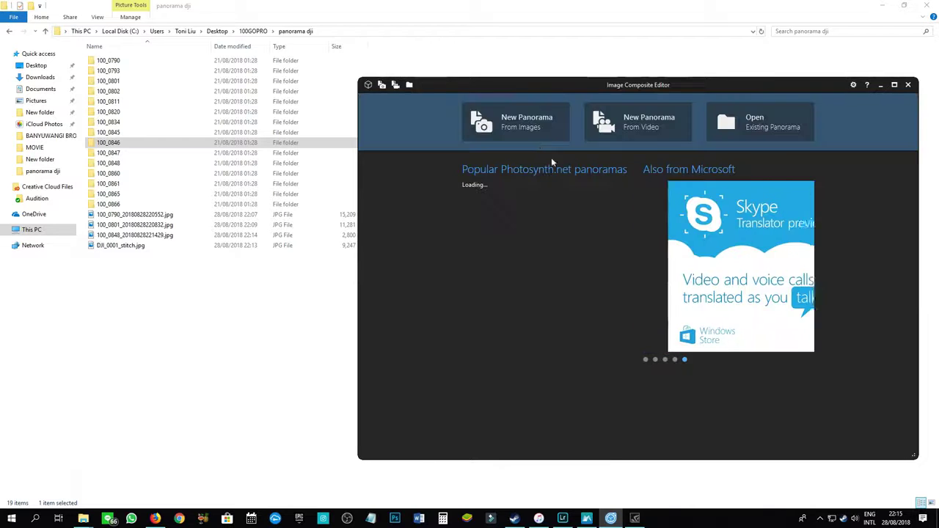
# Step: Create a new panorama from DJI_0001.JPG to DJI_0003.JPG in the 100_0846 folder and stitch the images
pyautogui.click(515, 139)
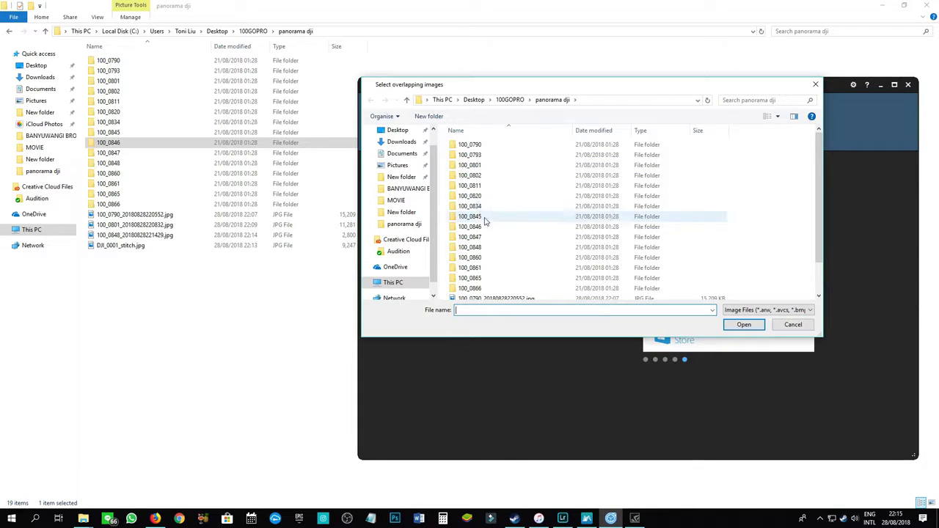
pyautogui.doubleClick(481, 232)
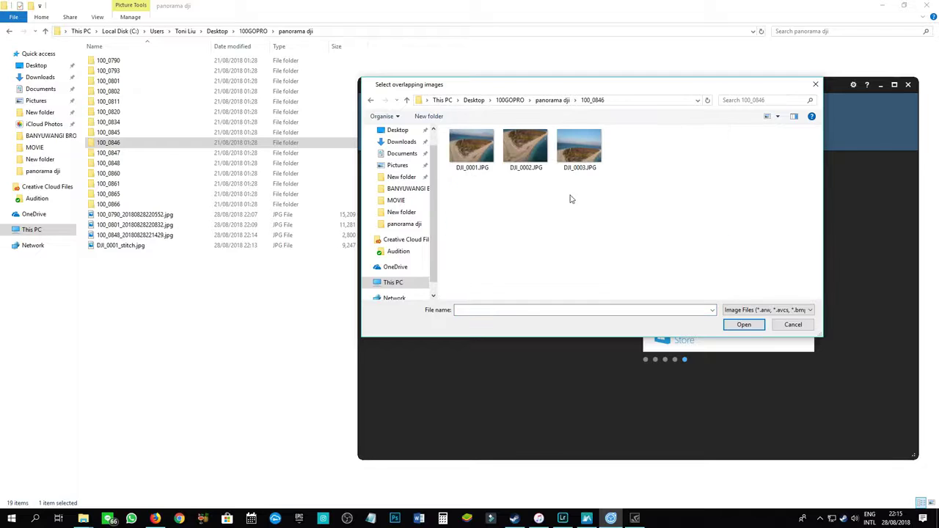
pyautogui.moveTo(570, 198); pyautogui.dragTo(449, 129)
pyautogui.click(739, 325)
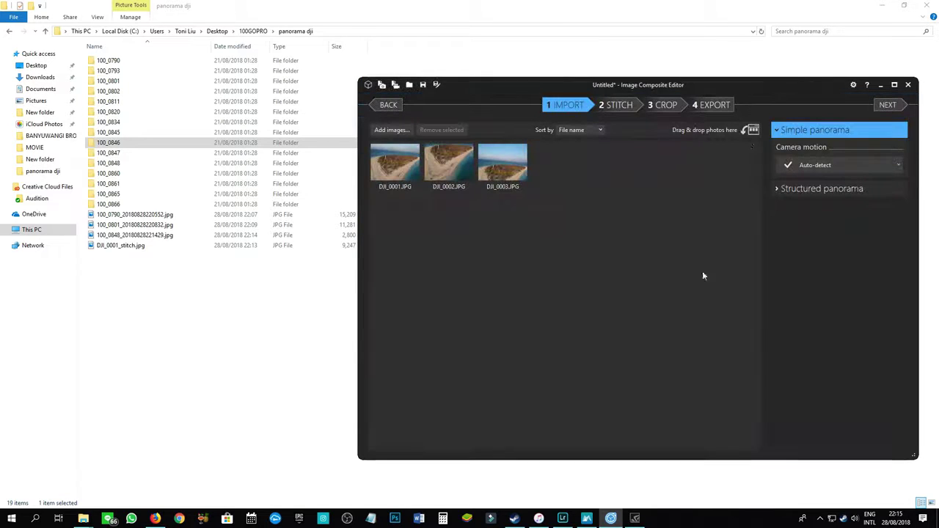
pyautogui.click(888, 105)
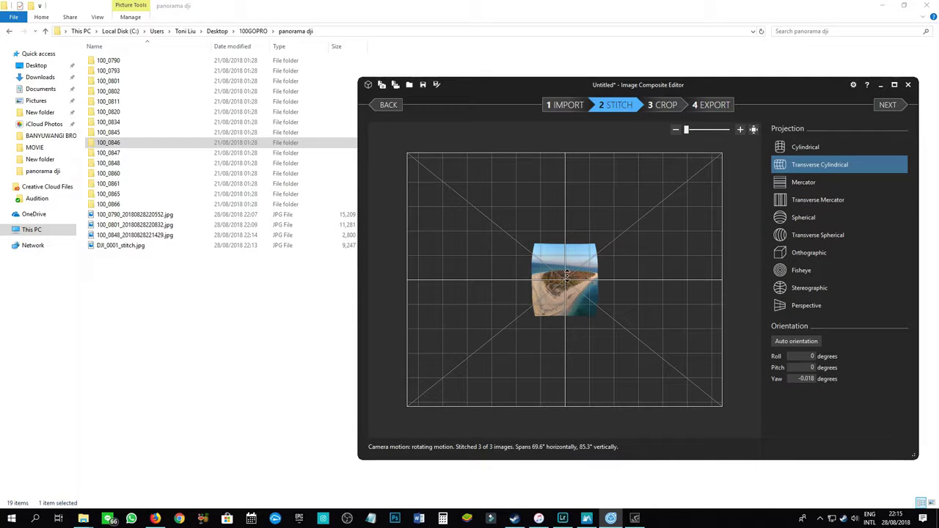
# Step: Compare how the island panorama looks in the Mercator, Cylindrical, Spherical, Orthographic, Fisheye, Stereographic and Perspective projections, including the transverse variants
pyautogui.click(740, 130)
pyautogui.click(740, 130)
pyautogui.click(740, 129)
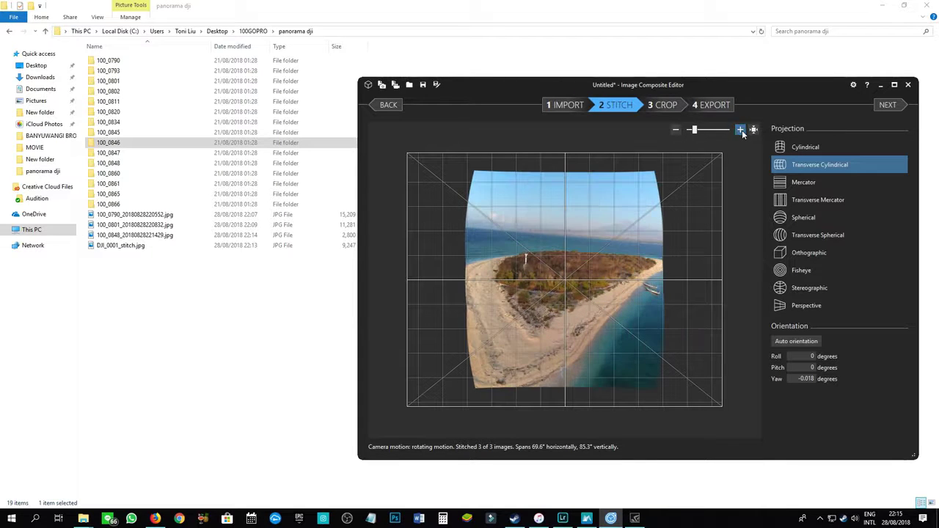
pyautogui.click(741, 131)
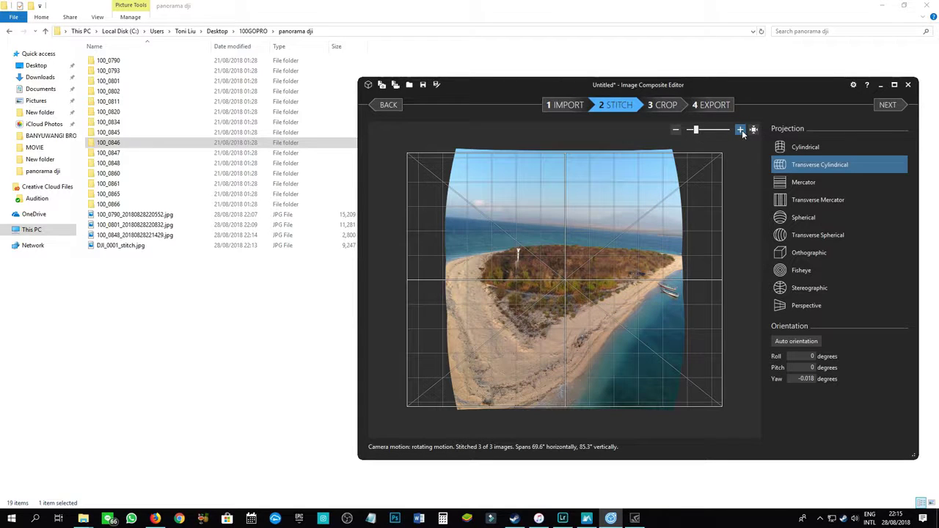
pyautogui.click(807, 186)
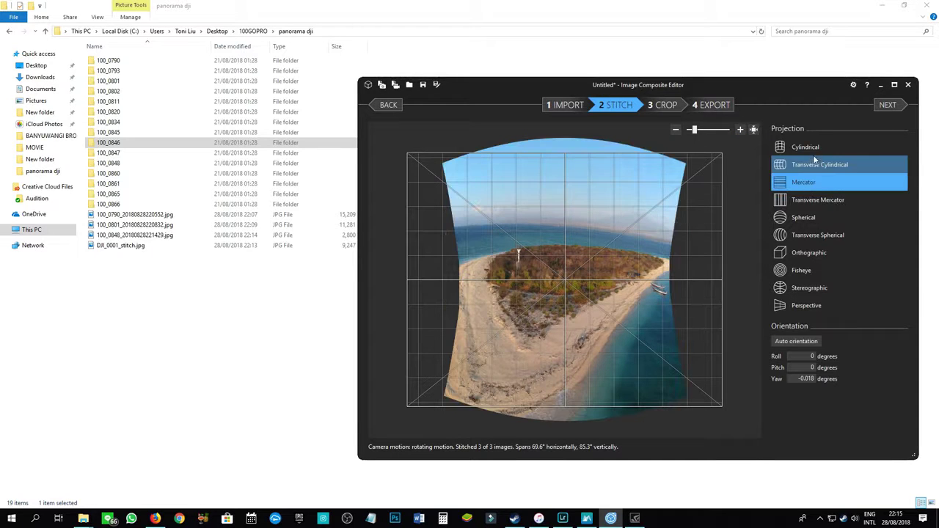
pyautogui.click(800, 201)
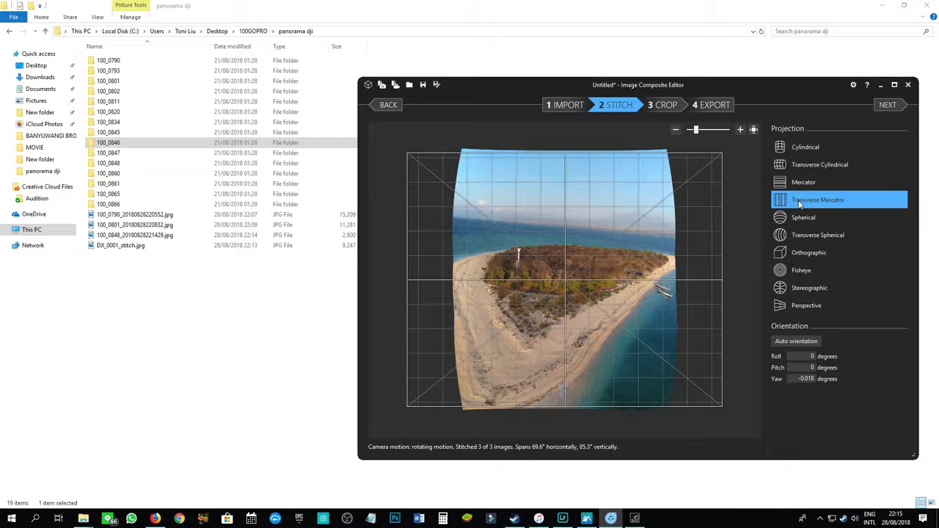
pyautogui.click(805, 145)
pyautogui.click(808, 220)
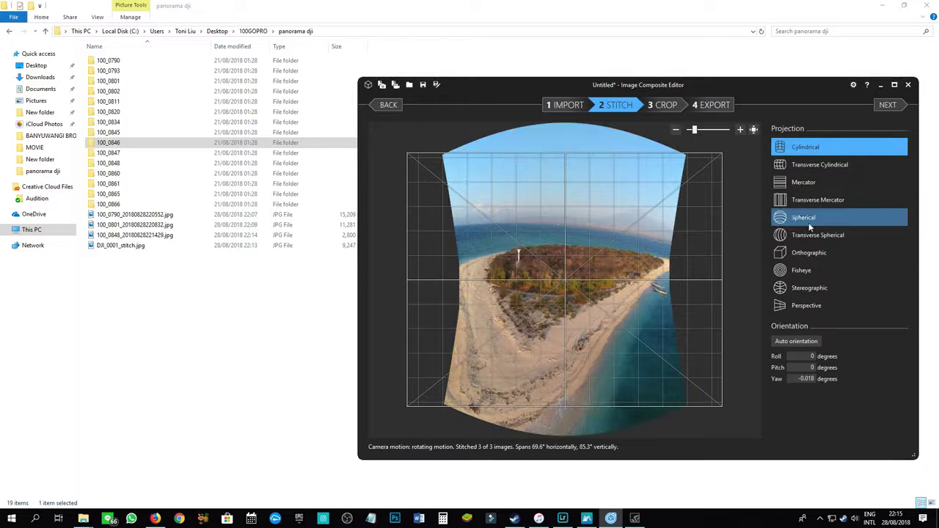
pyautogui.click(807, 238)
pyautogui.click(808, 255)
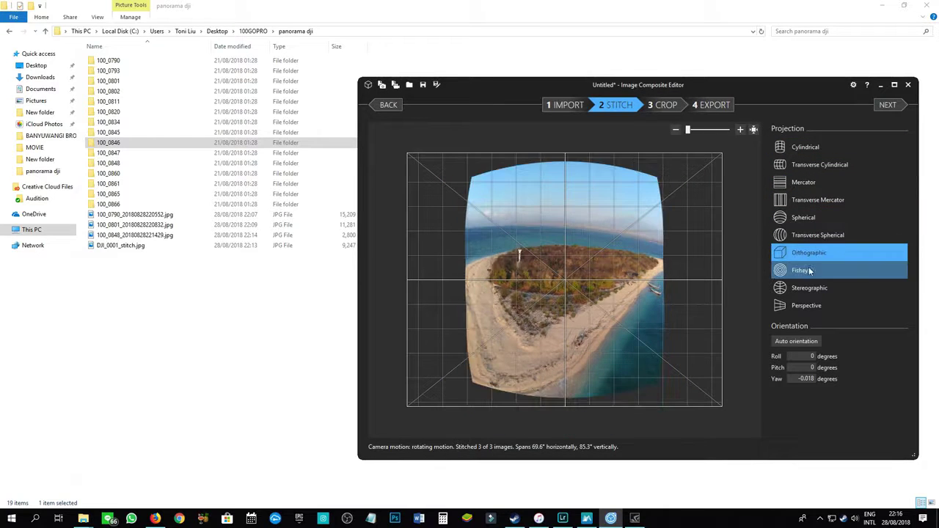
pyautogui.click(808, 272)
pyautogui.click(811, 290)
pyautogui.click(809, 307)
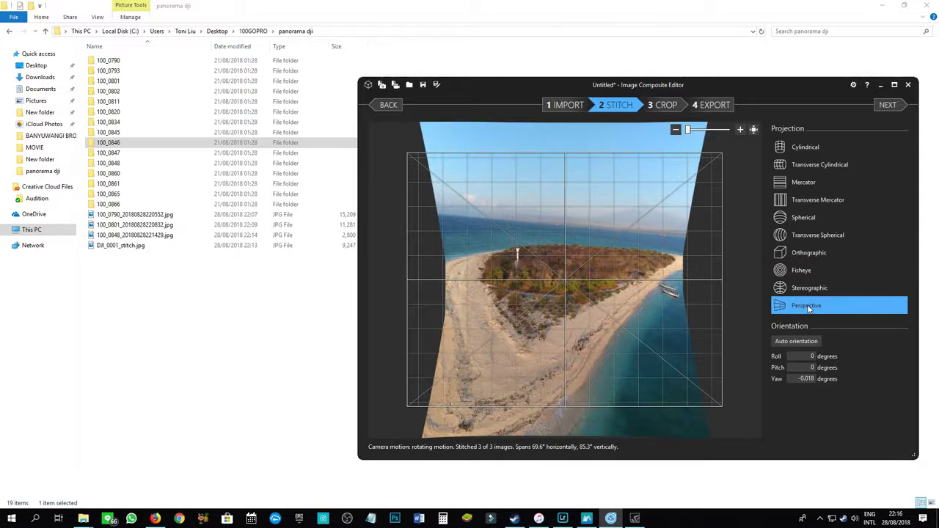
# Step: Compare Transverse Spherical with Transverse Mercator and set the panorama's projection to Transverse Spherical
pyautogui.click(810, 236)
pyautogui.click(805, 205)
pyautogui.click(810, 236)
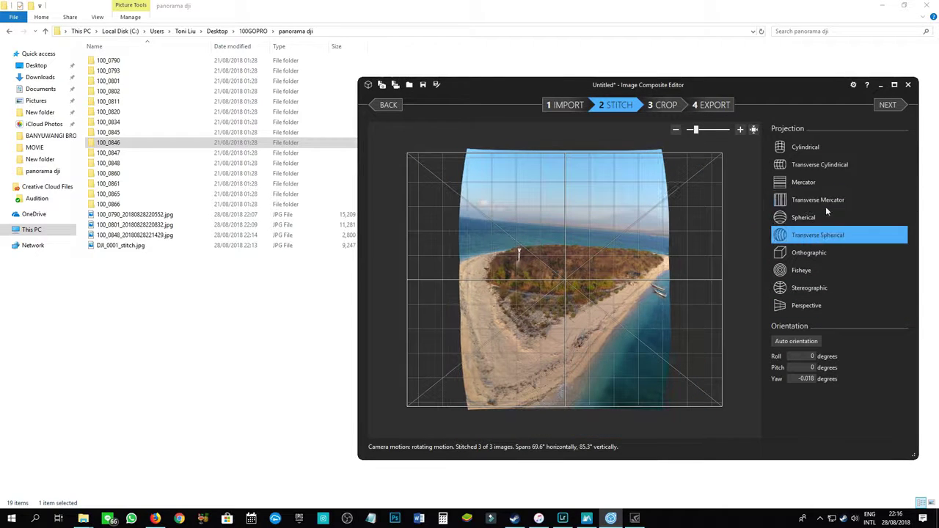
# Step: Crop the island panorama automatically to a clean rectangle and proceed to the export stage
pyautogui.click(884, 105)
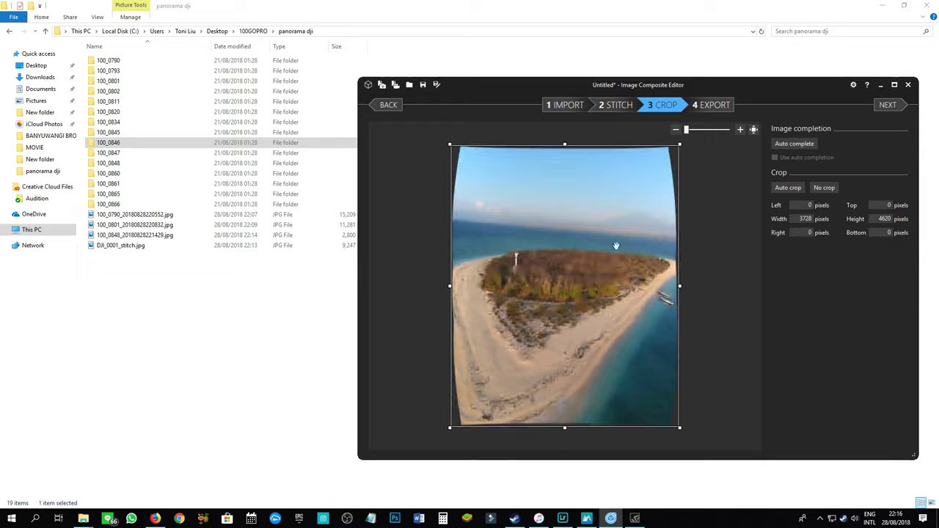
pyautogui.click(789, 188)
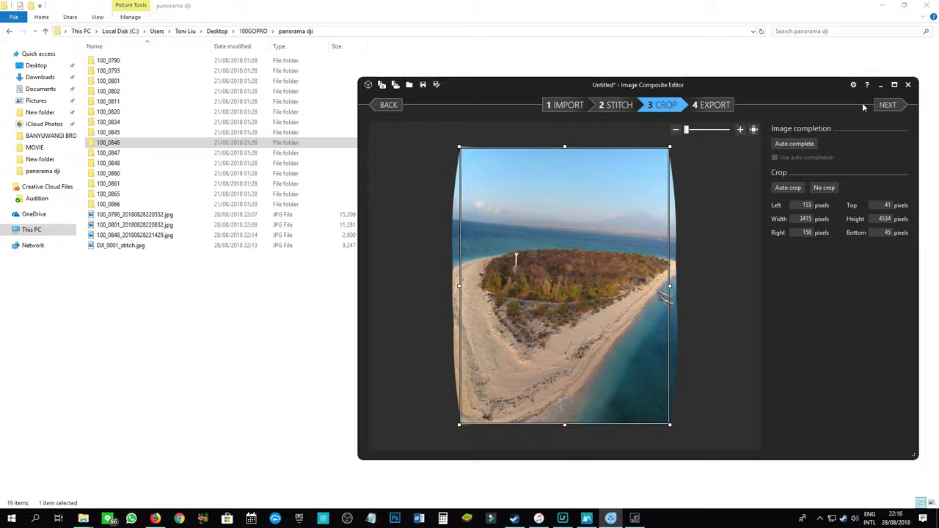
pyautogui.click(886, 105)
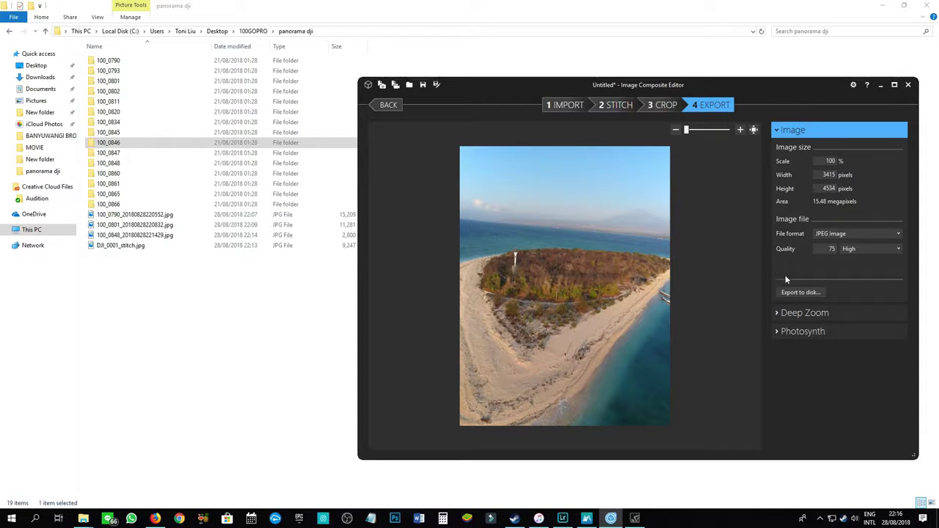
# Step: Return the island panorama to the stitch stage, and bring up DJI Media Maker briefly before minimizing it
pyautogui.click(389, 105)
pyautogui.click(389, 105)
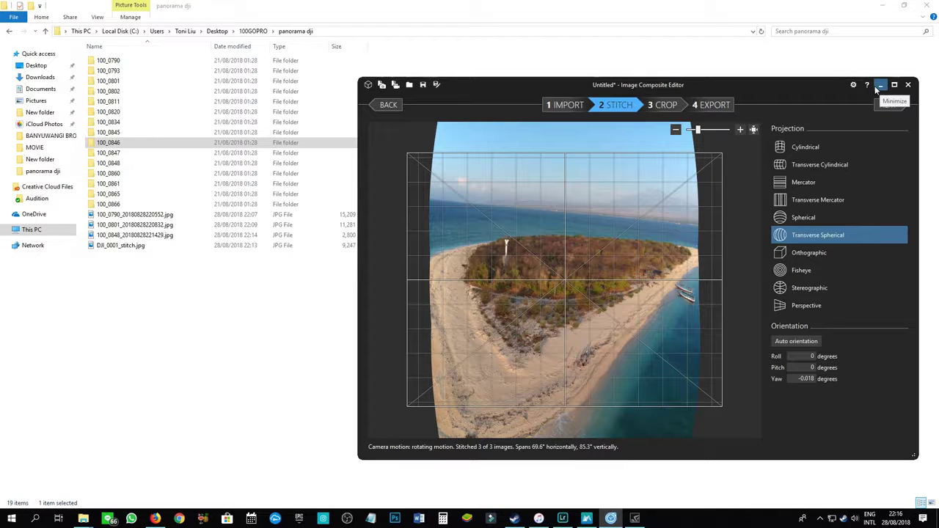
pyautogui.click(587, 520)
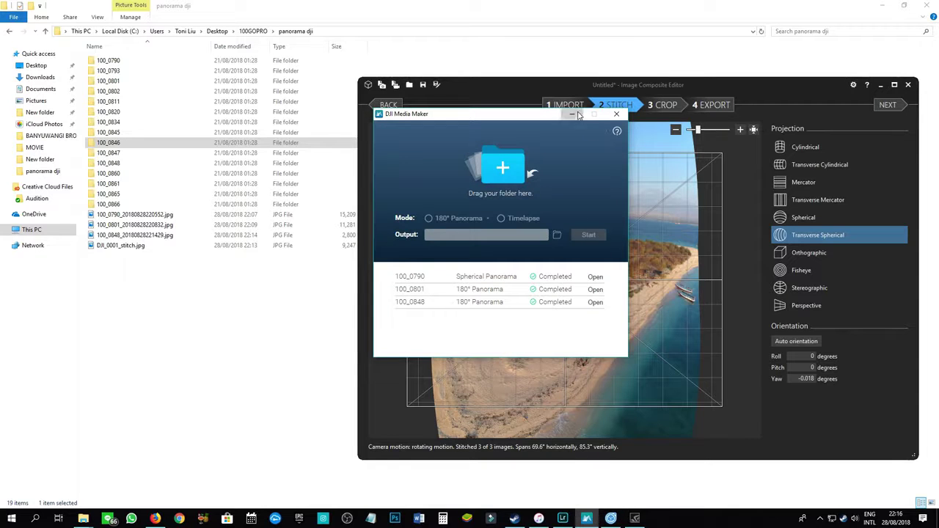
pyautogui.click(572, 115)
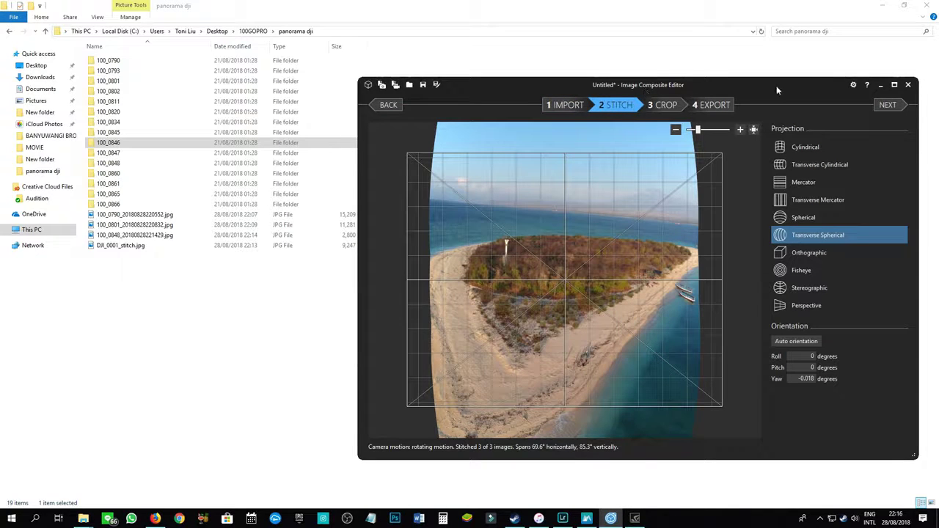